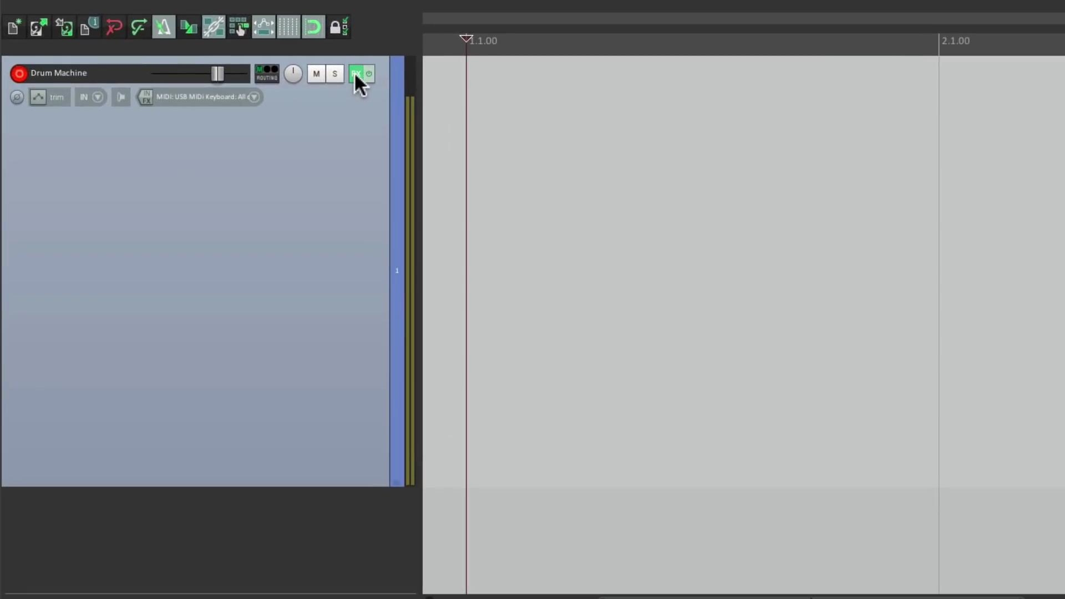
- Inspect the Snare, Clap, Hi Hat and Voice samplers in the Drum Machine FX chain, then close it
left_click(355, 74)
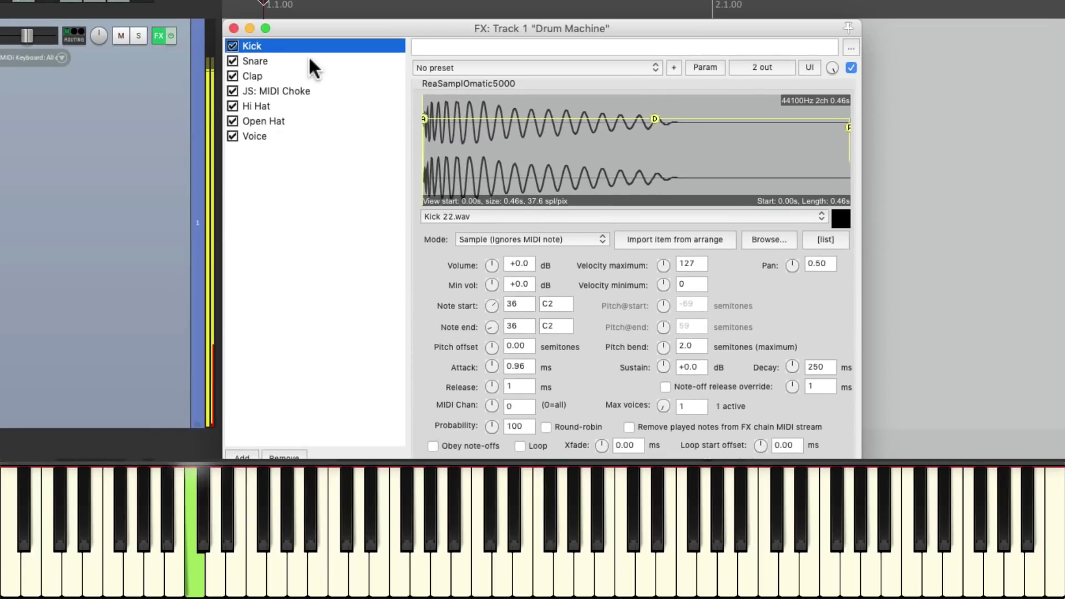
left_click(308, 57)
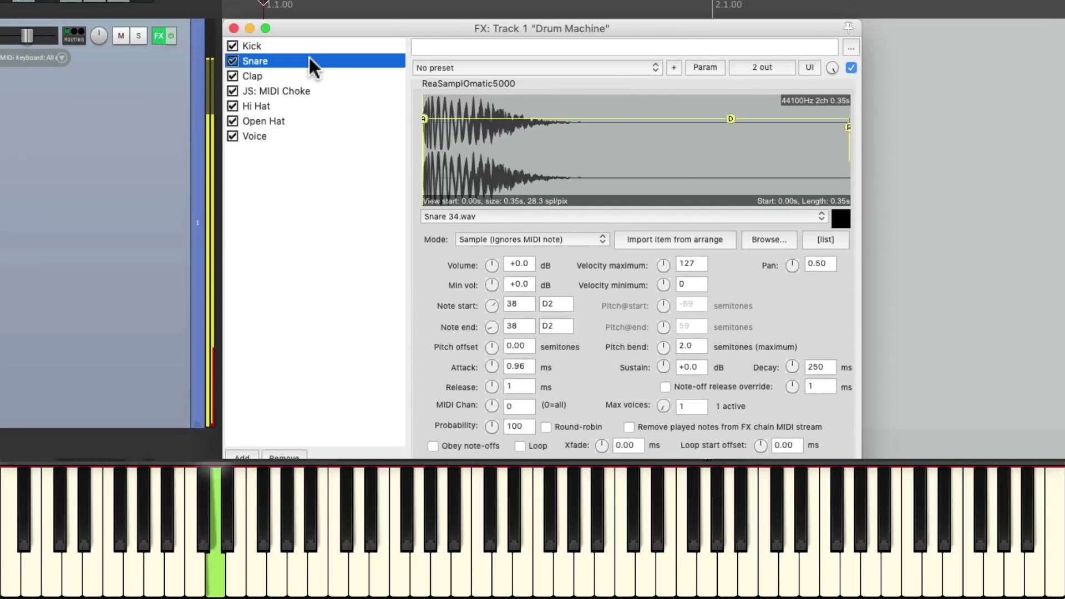
left_click(315, 75)
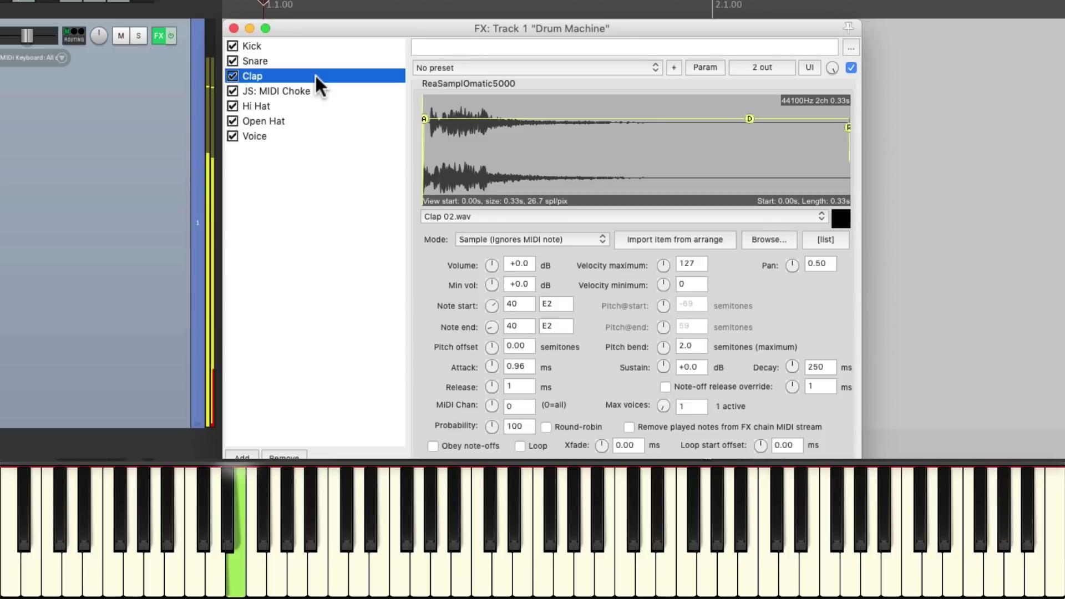
left_click(321, 107)
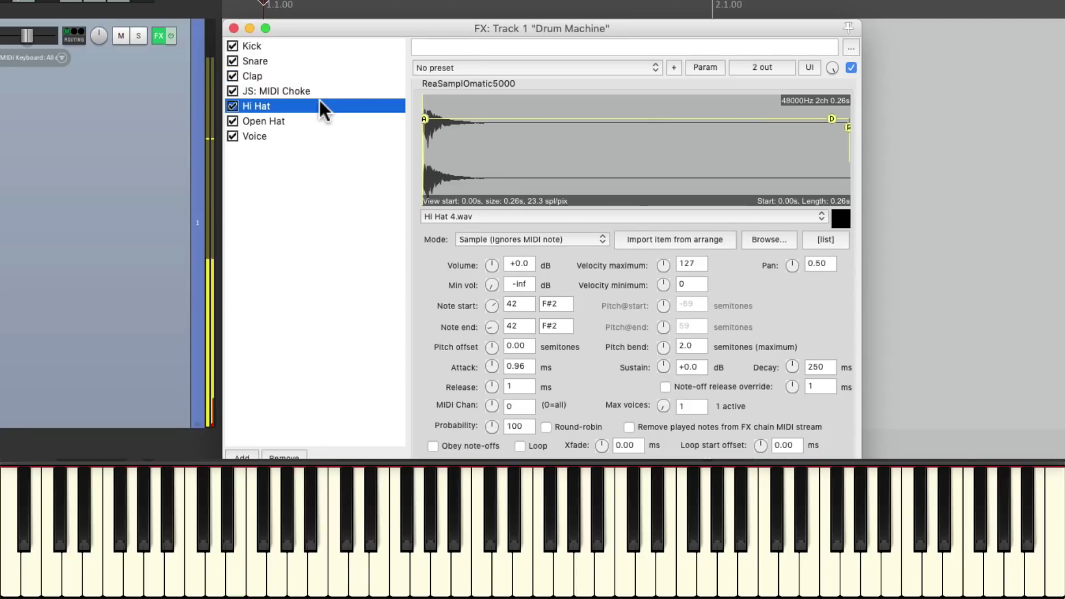
left_click(327, 133)
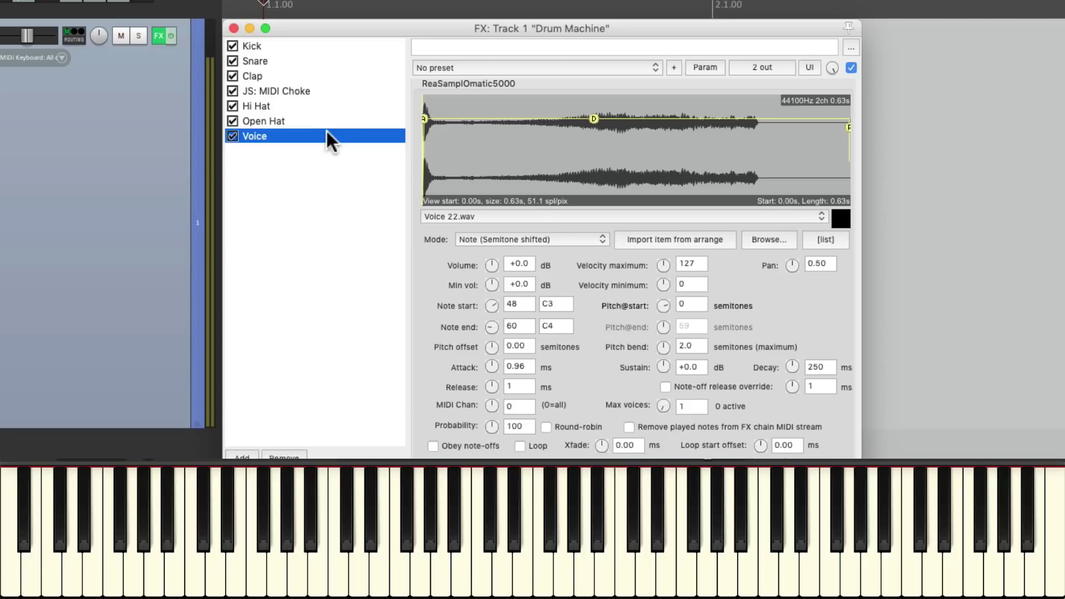
left_click(248, 29)
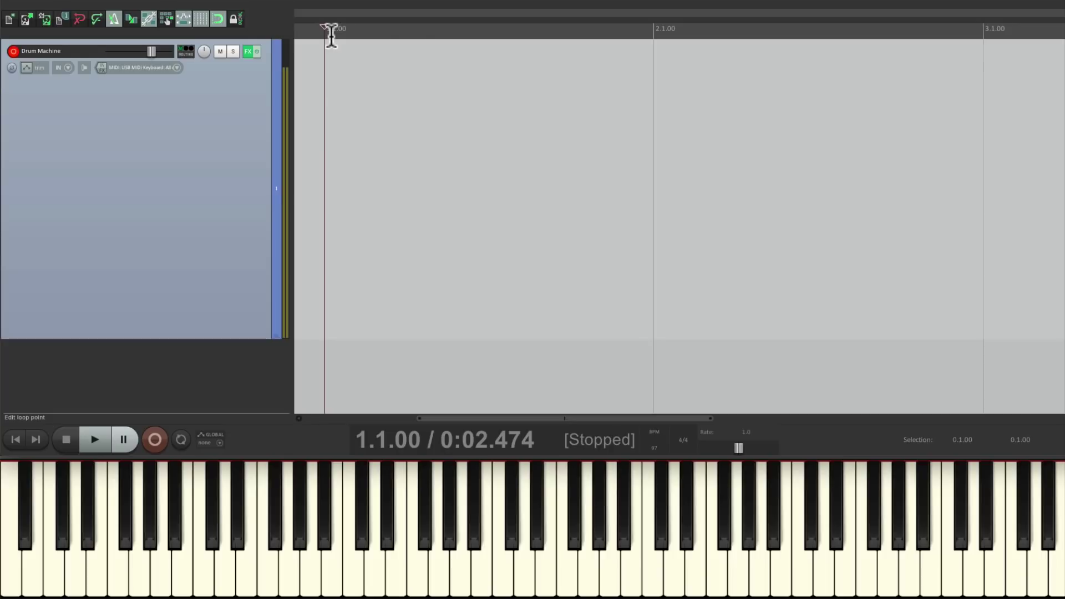
- Loop bars 1 to 3 with repeat on, set Record: MIDI overdub, and draw a two-bar MIDI item
left_click_drag(331, 35, 981, 29)
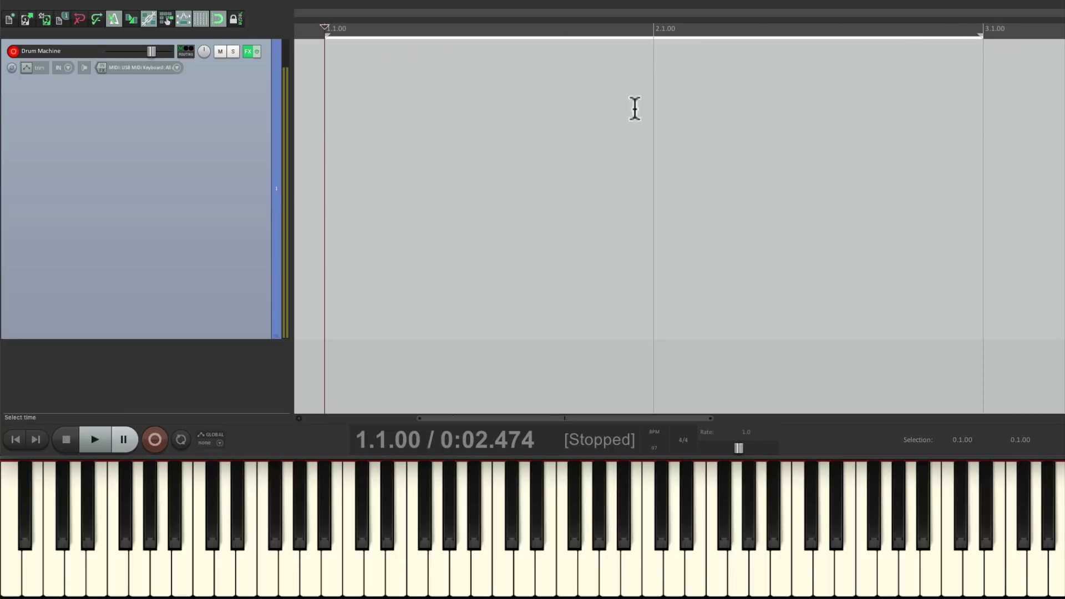
left_click(181, 440)
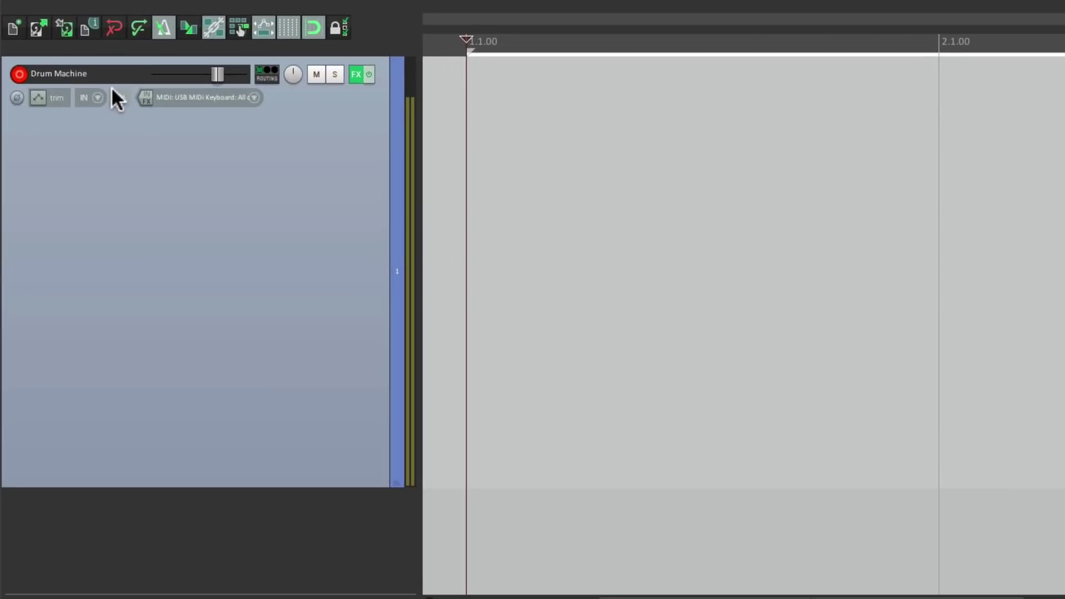
left_click(64, 66)
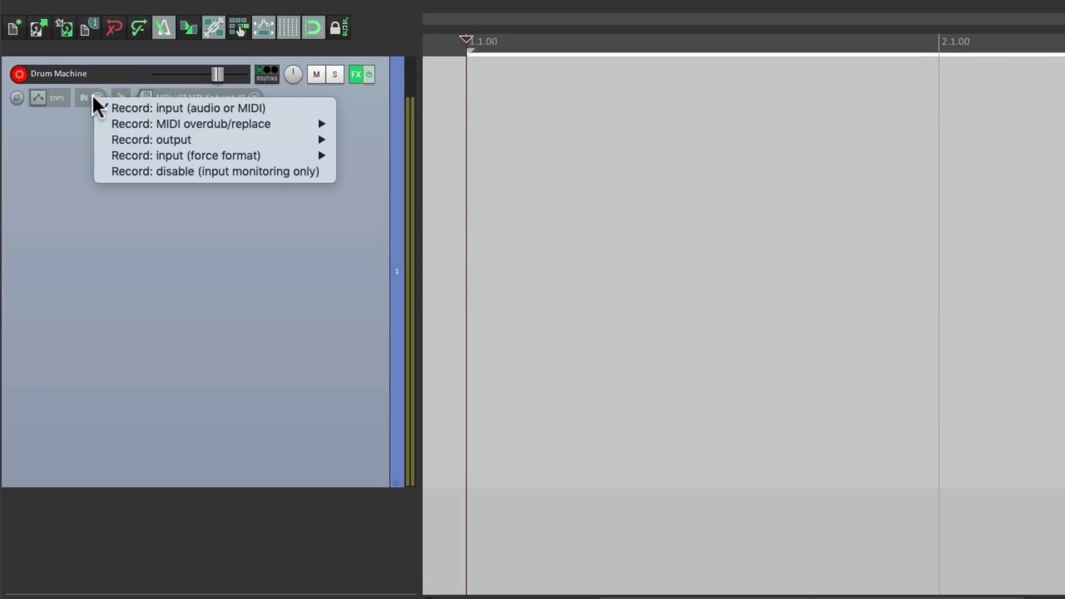
mouse_move(99, 123)
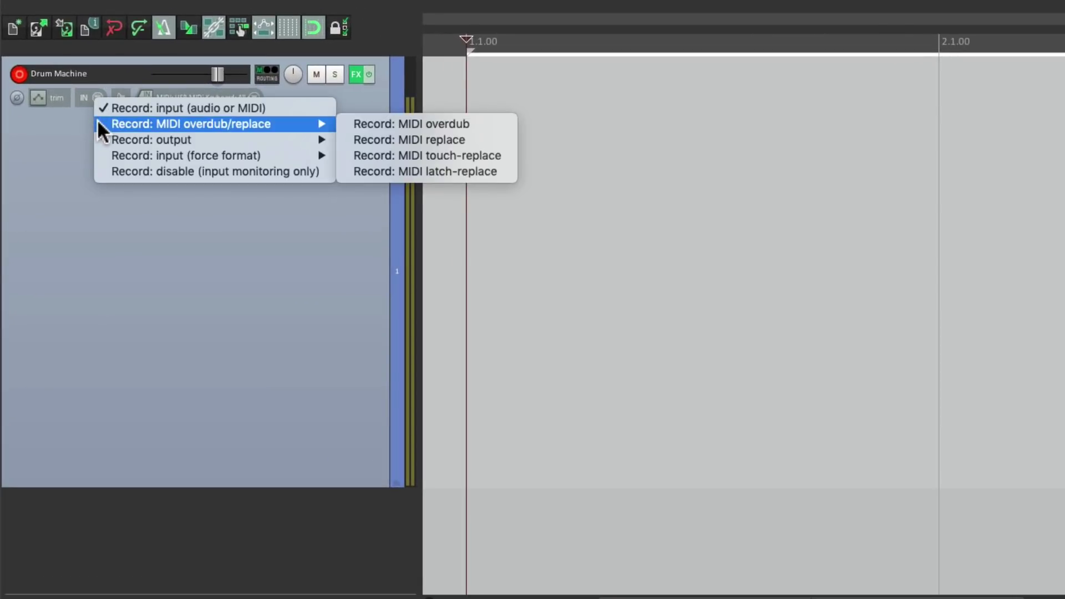
left_click(349, 120)
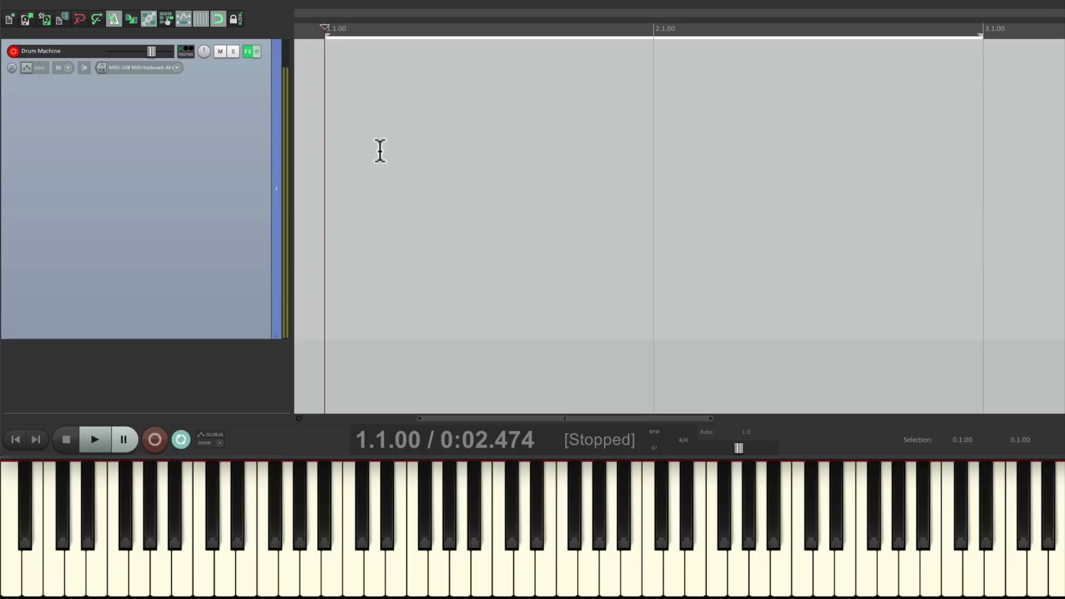
mouse_move(345, 126)
left_mouse_down()
mouse_move(747, 110)
mouse_move(982, 126)
left_mouse_up()
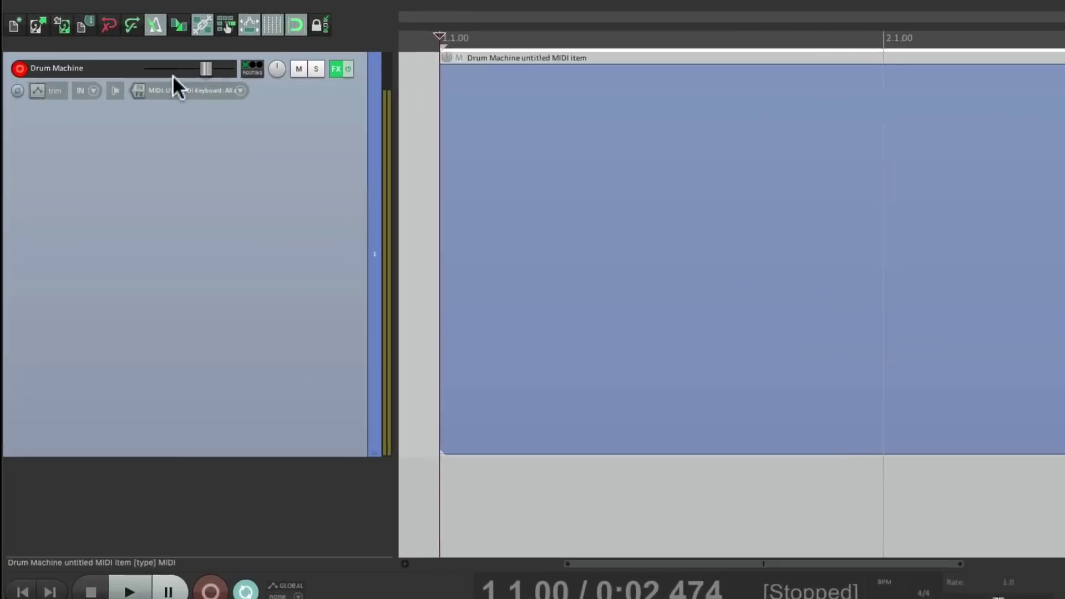
- Enable 1/16 quantize of MIDI recording in the Drum Machine track's recording settings
left_click(174, 97)
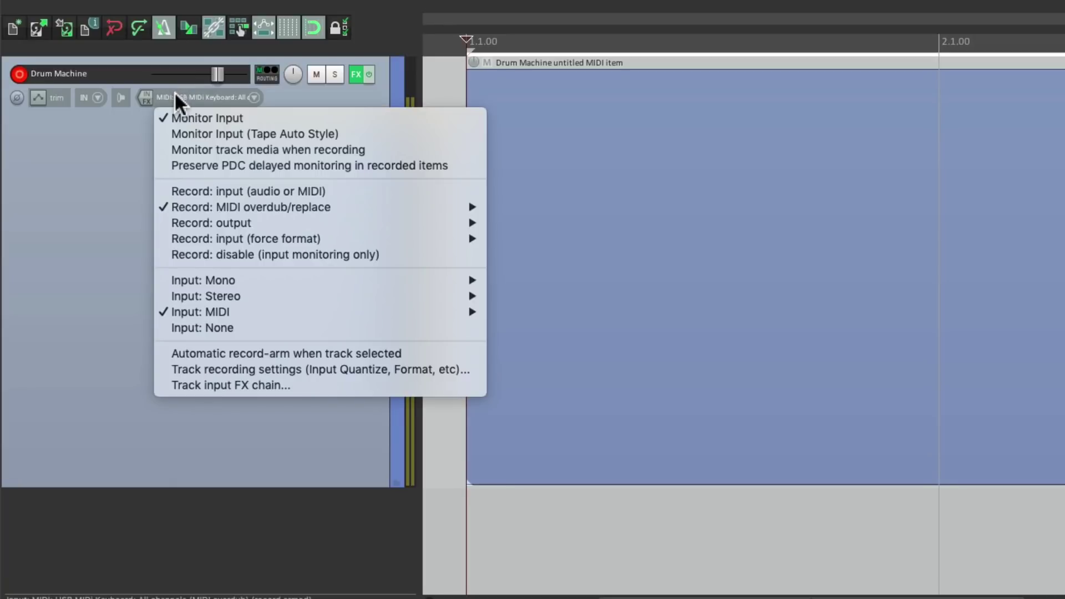
left_click(161, 366)
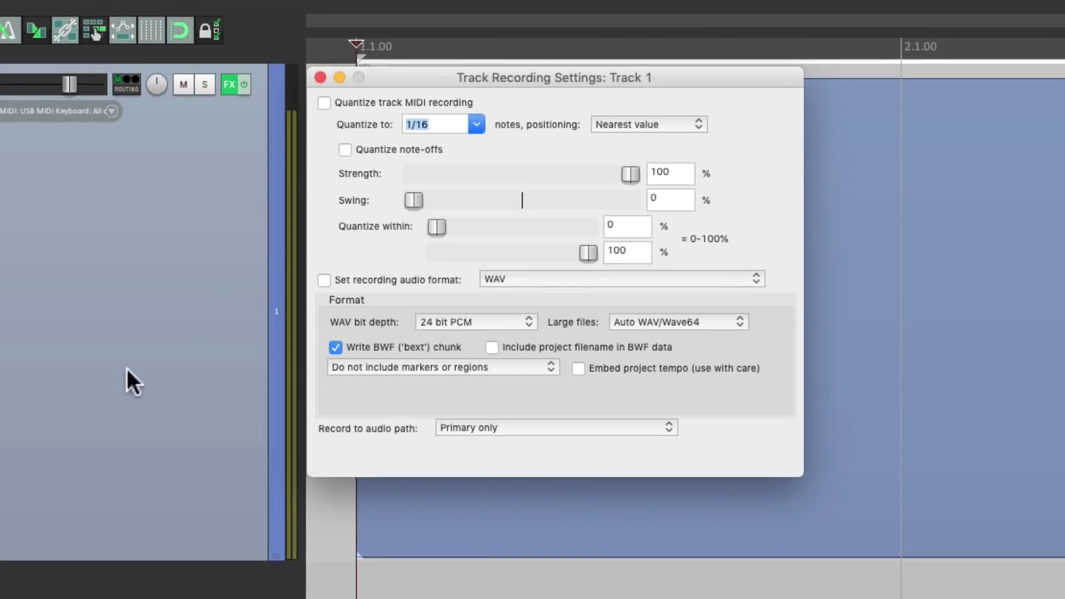
left_click(321, 105)
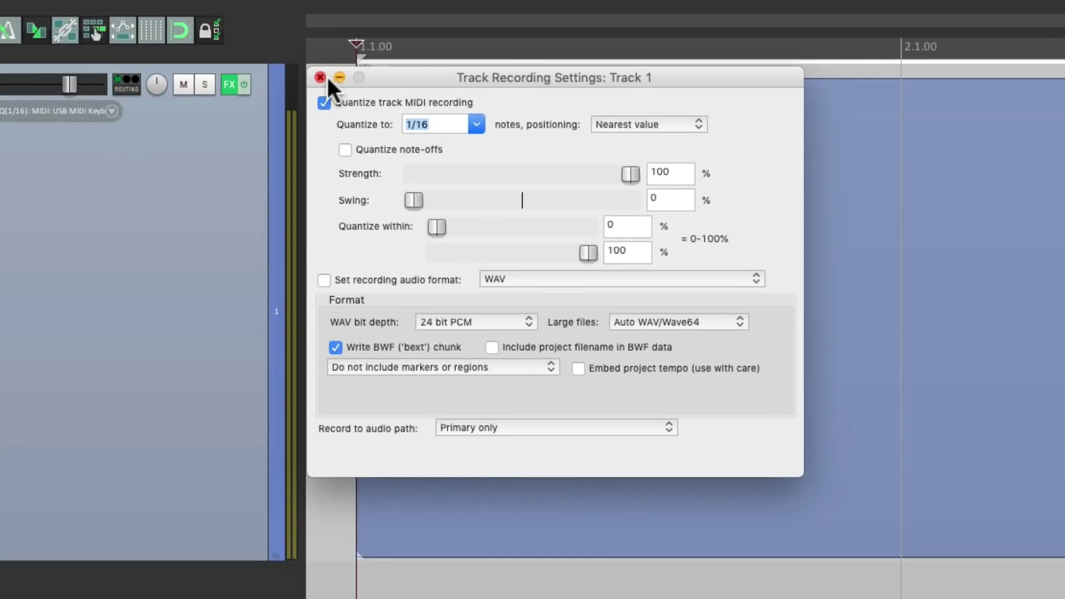
left_click(321, 77)
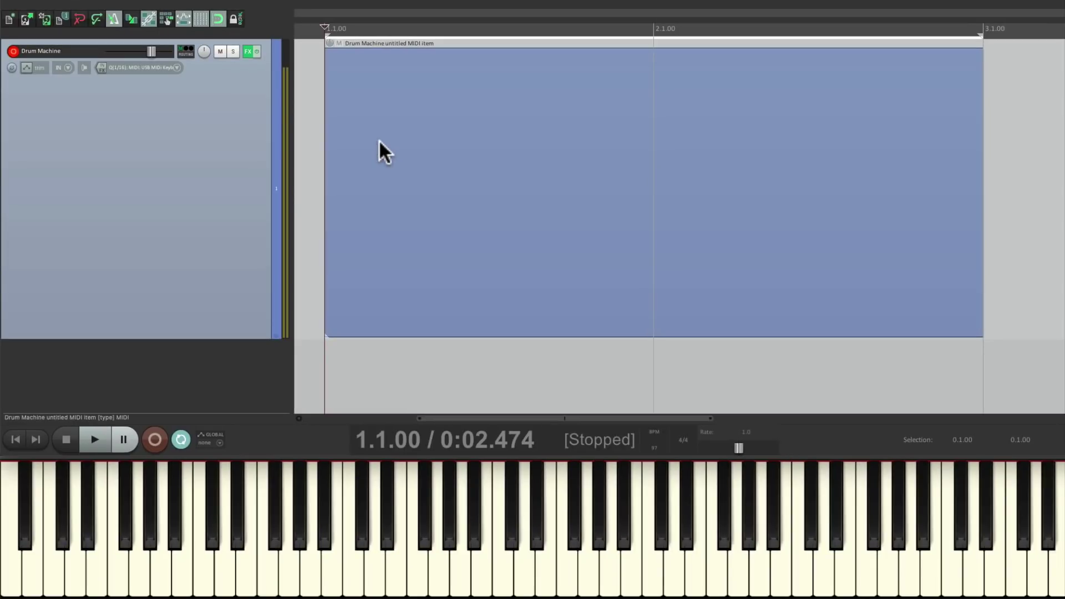
- Record a two-bar drum pattern from the keyboard into the MIDI item, then stop
key("ctrl+r")
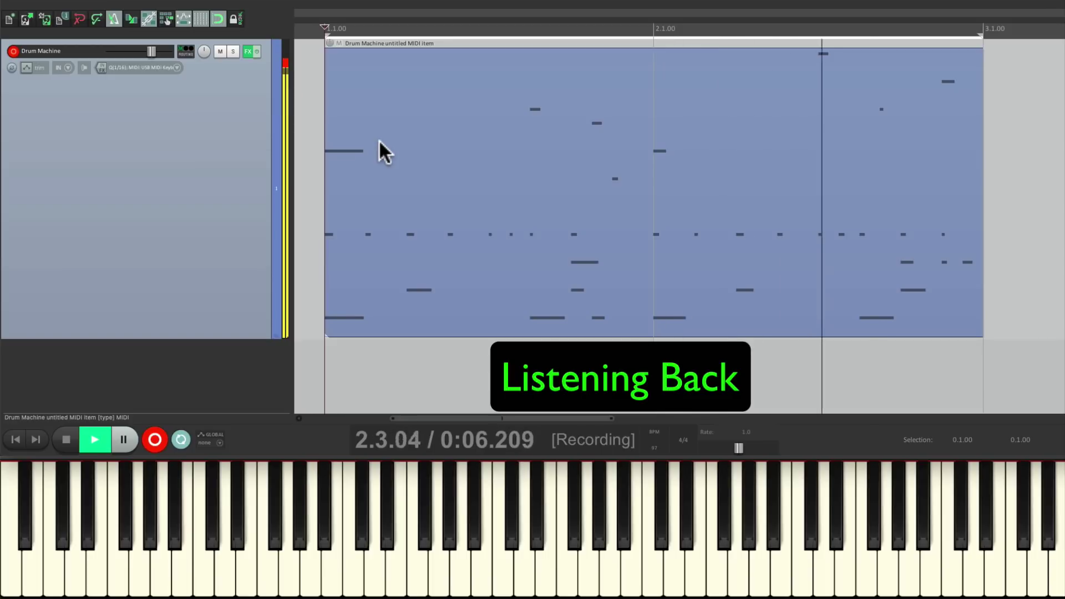
key("space")
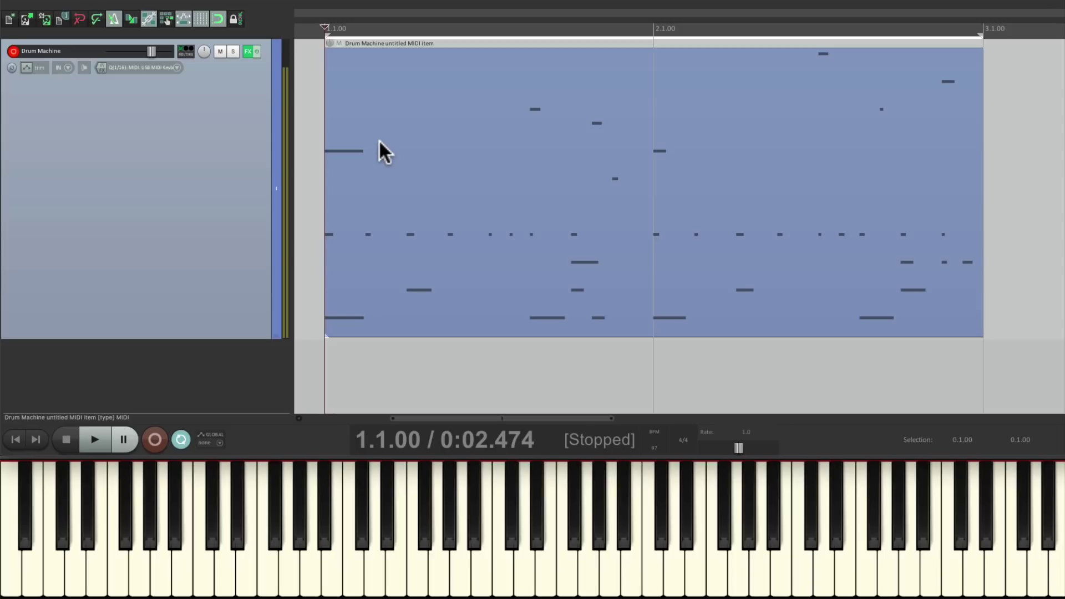
double_click(461, 148)
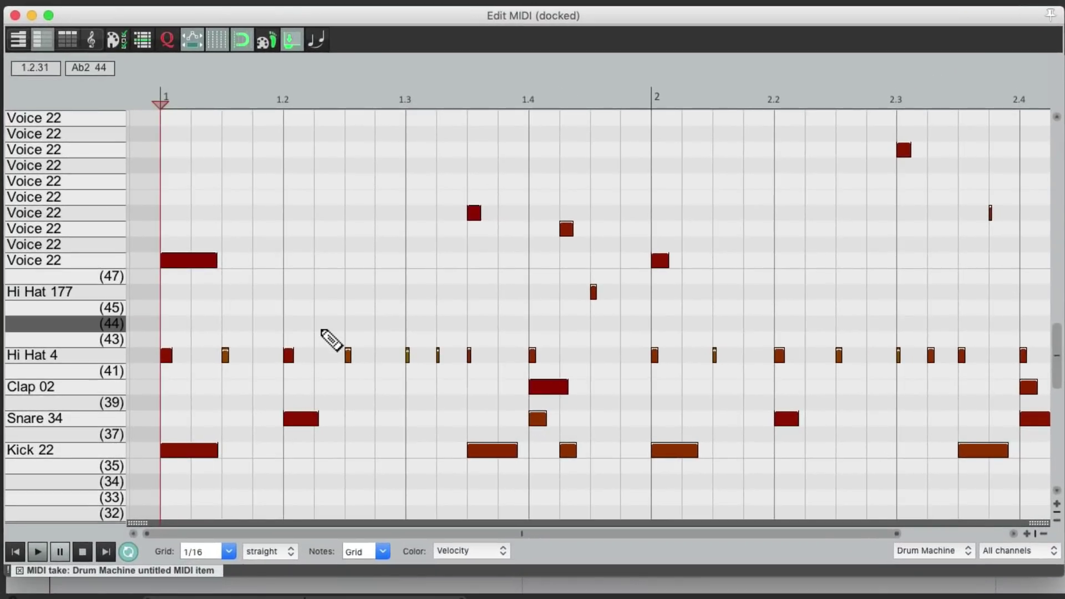
key("space")
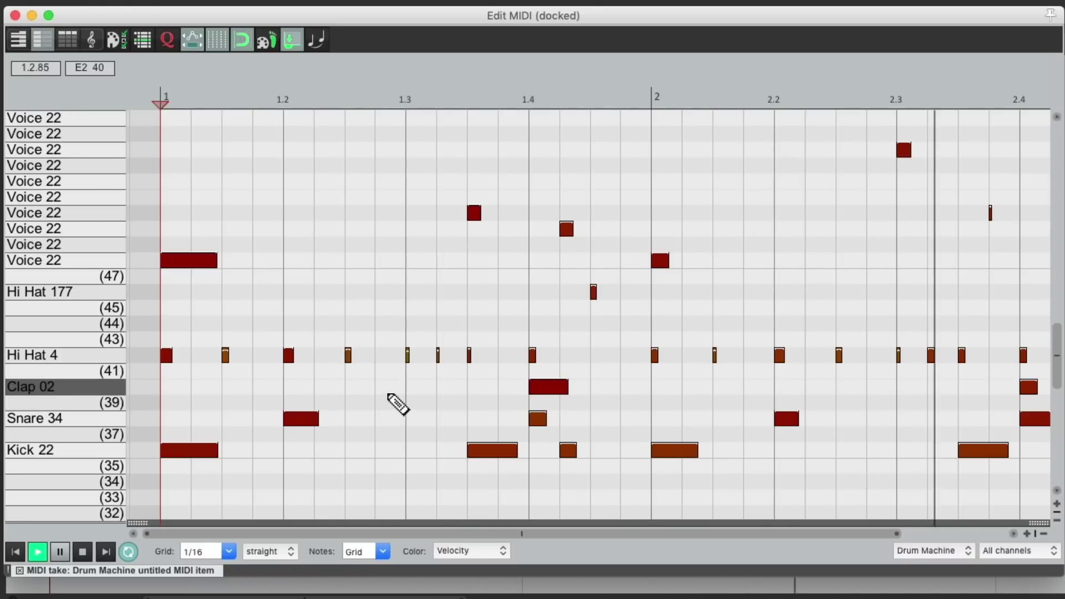
key("space")
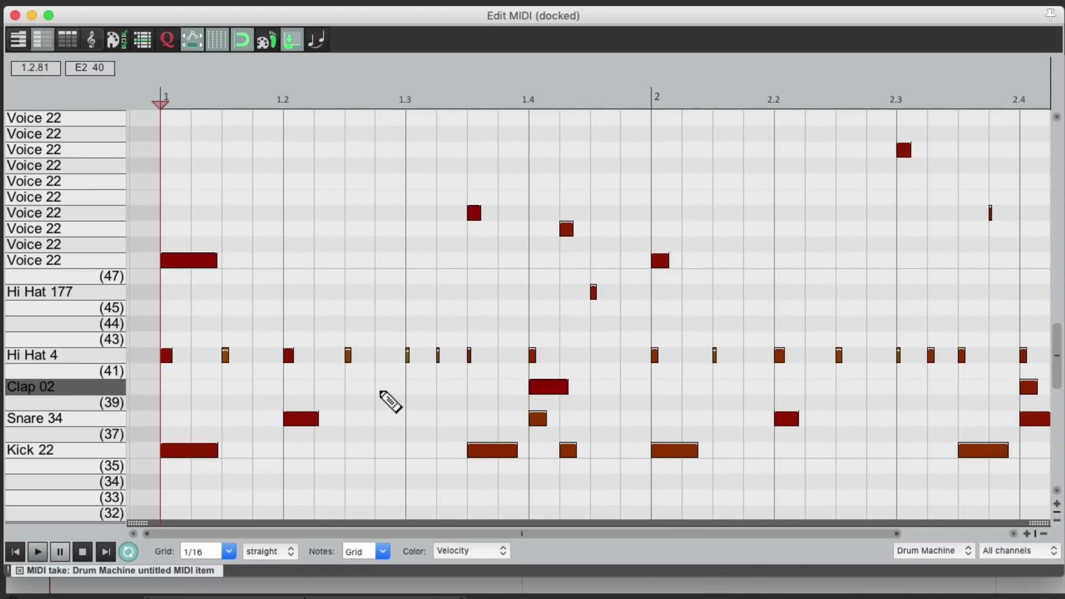
left_click(15, 15)
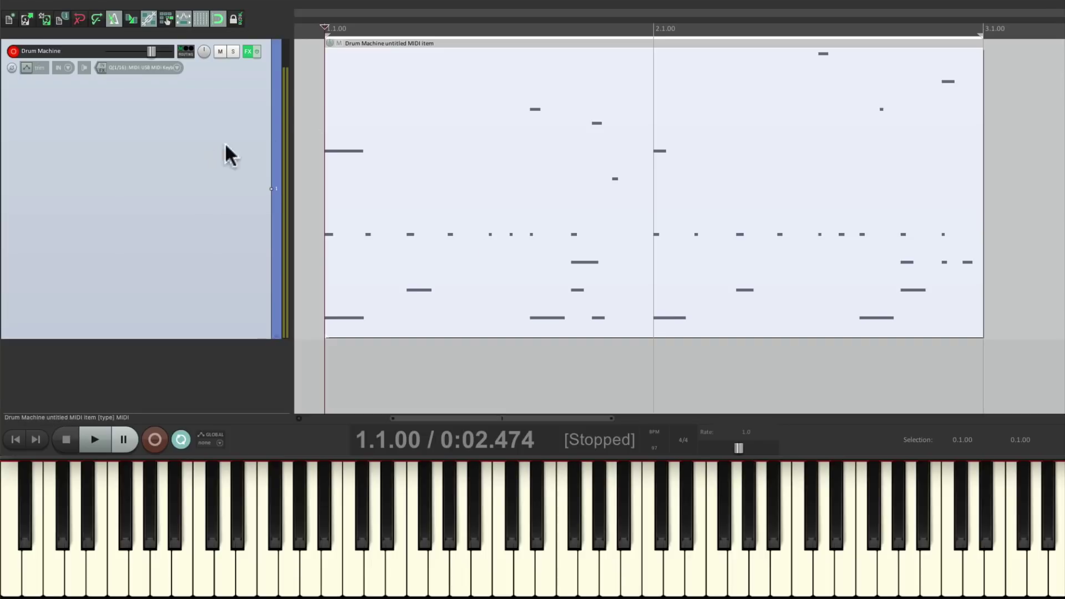
- Delete the recorded MIDI item and set the track back to normal input recording
key("Delete")
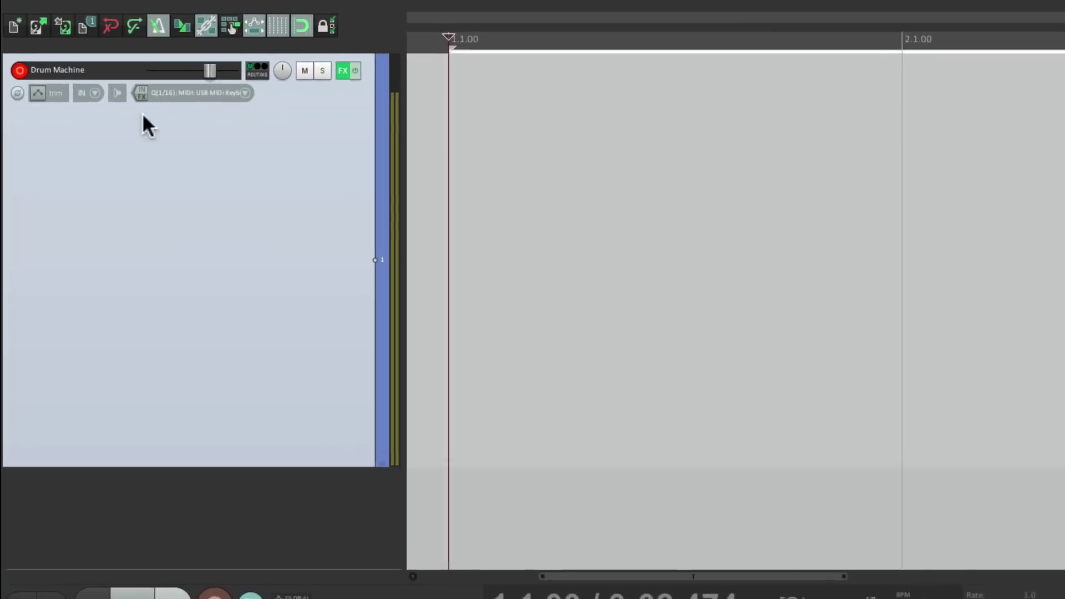
left_click(67, 67)
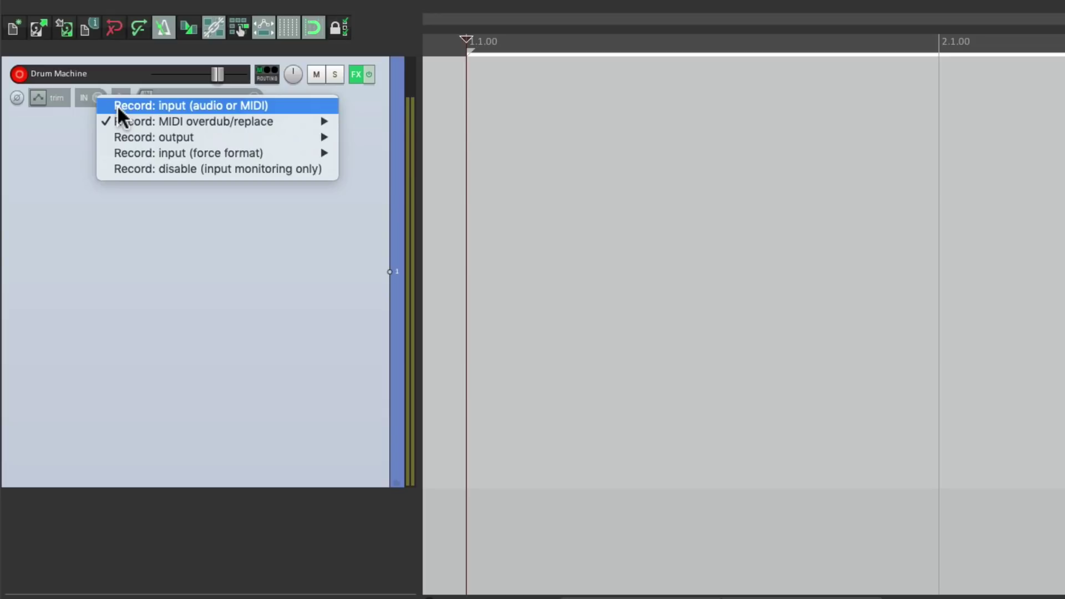
mouse_move(111, 119)
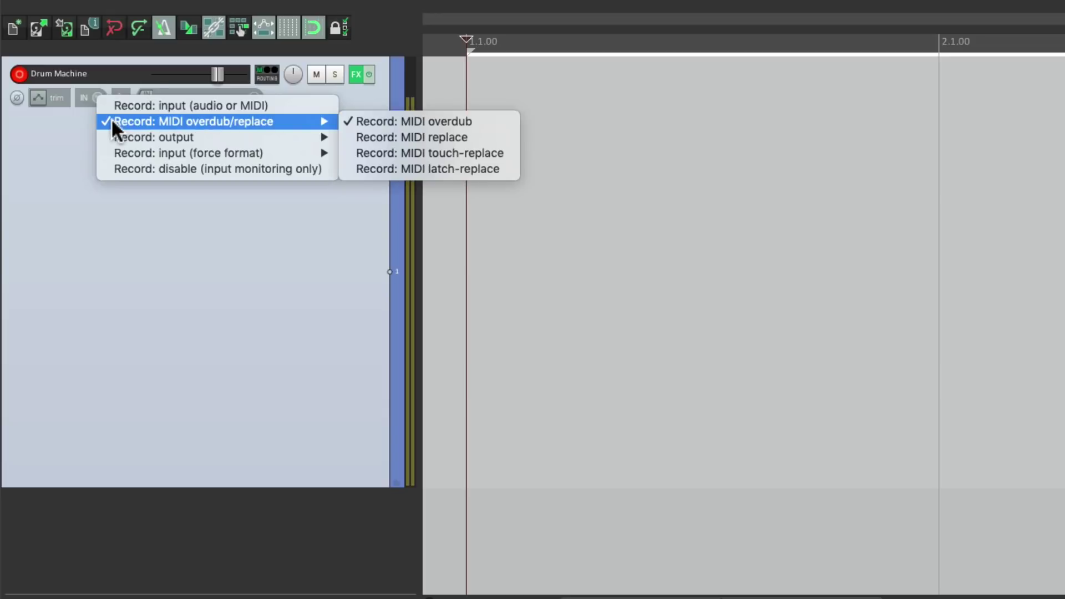
left_click(111, 102)
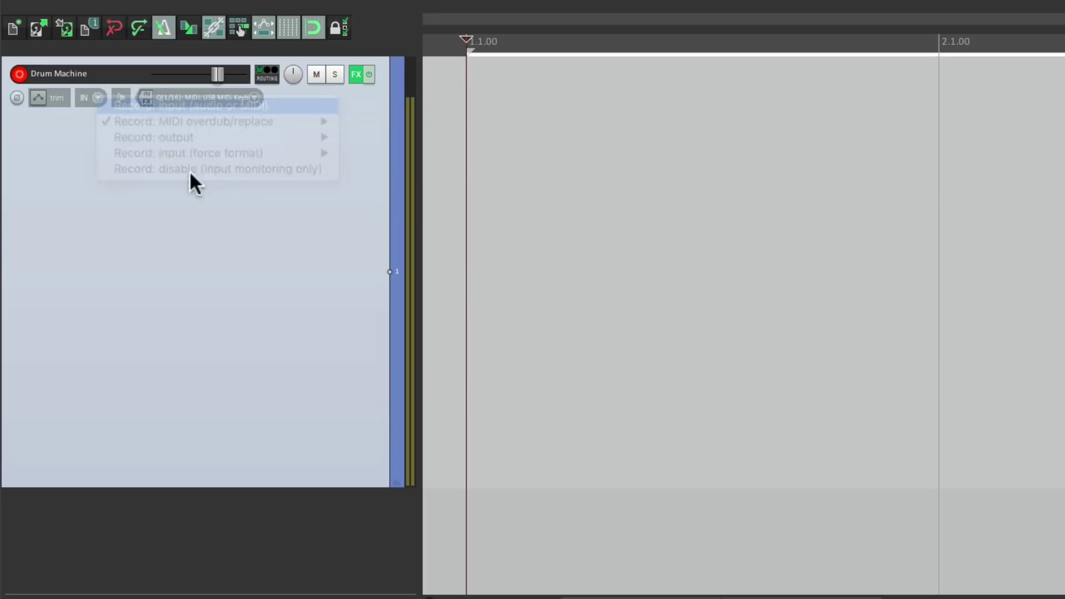
- Make overlapping new recordings create items in separate lanes (layers)
left_click(359, 10)
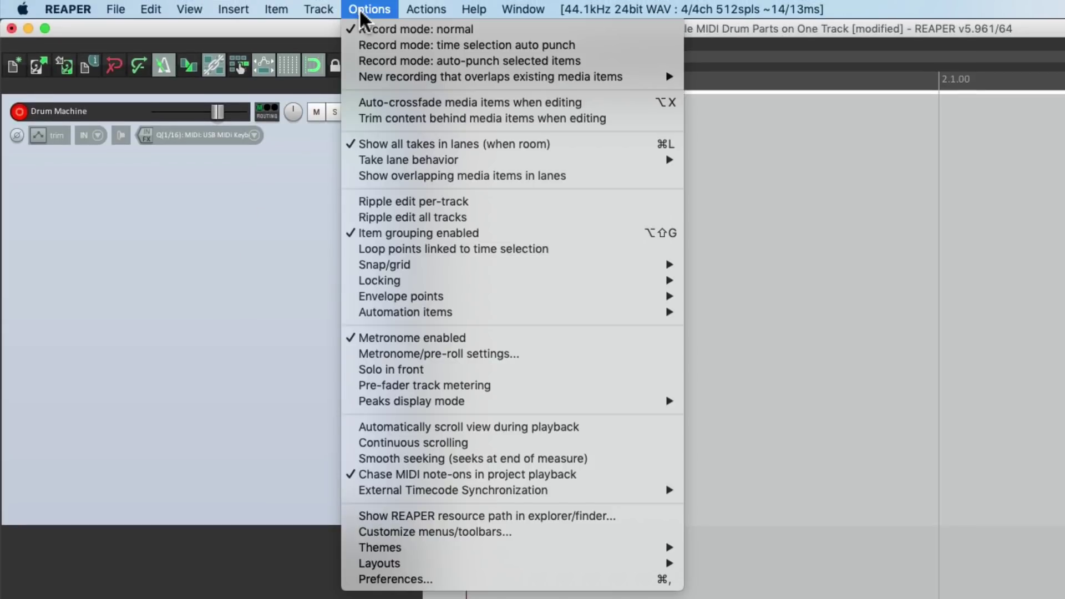
mouse_move(358, 78)
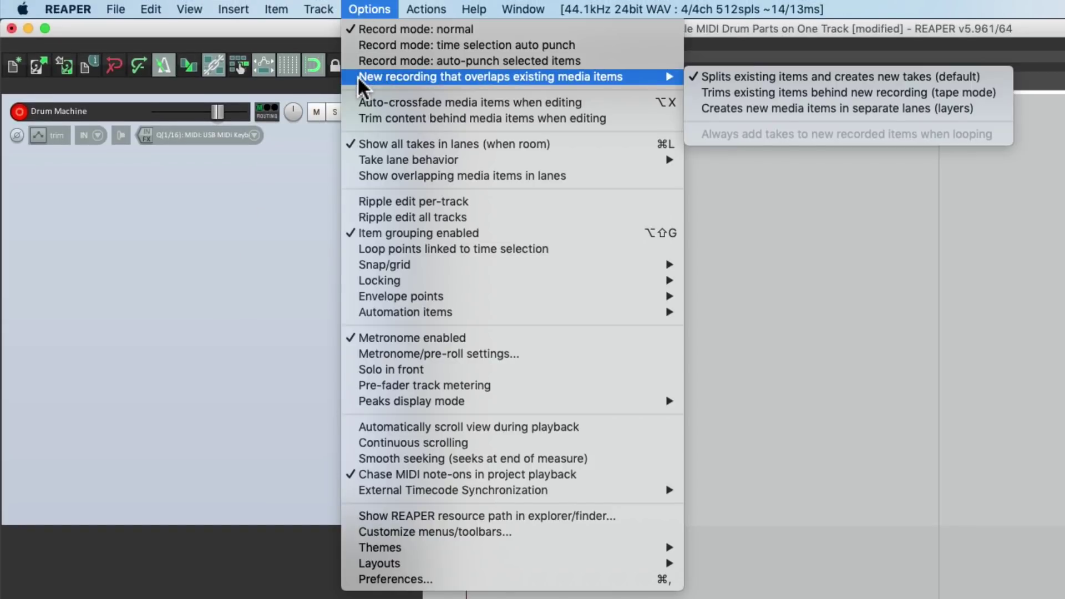
left_click(702, 109)
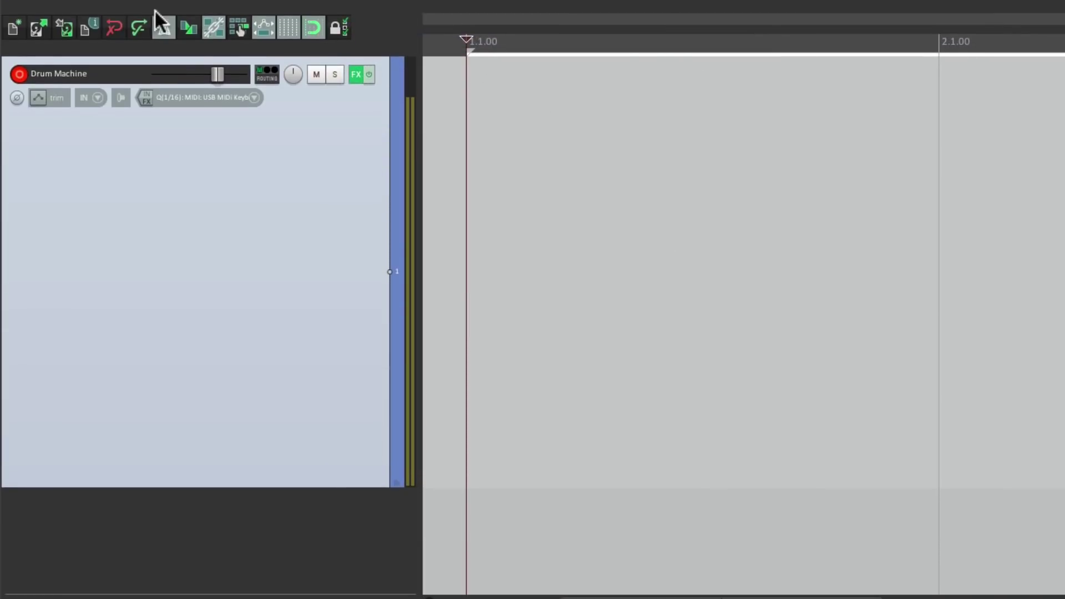
- Set the Advanced project setting Item mix behavior to 'Items always mix'
left_click(91, 30)
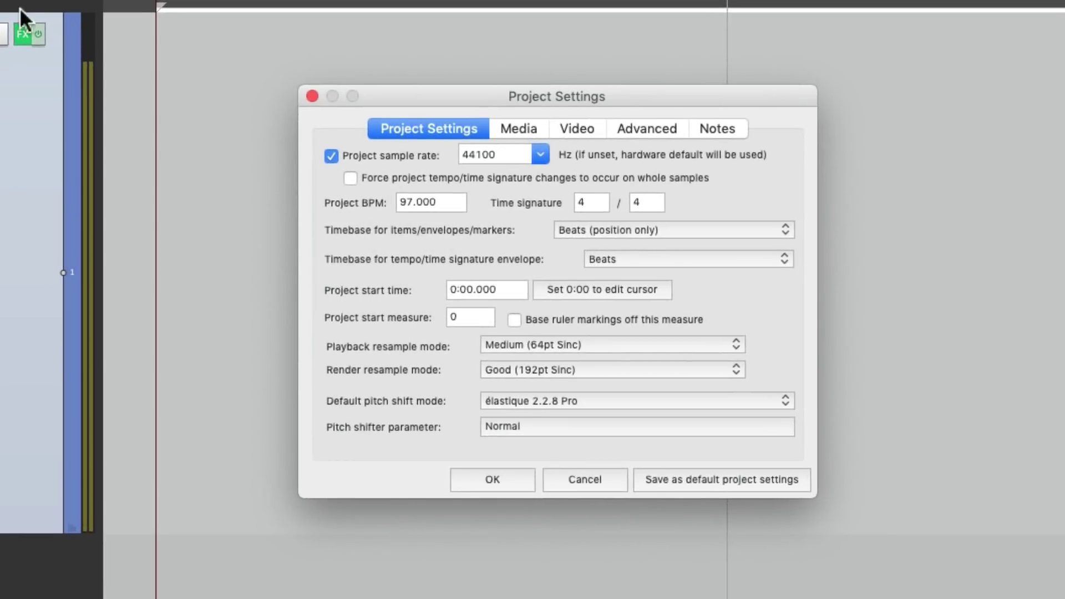
left_click(656, 128)
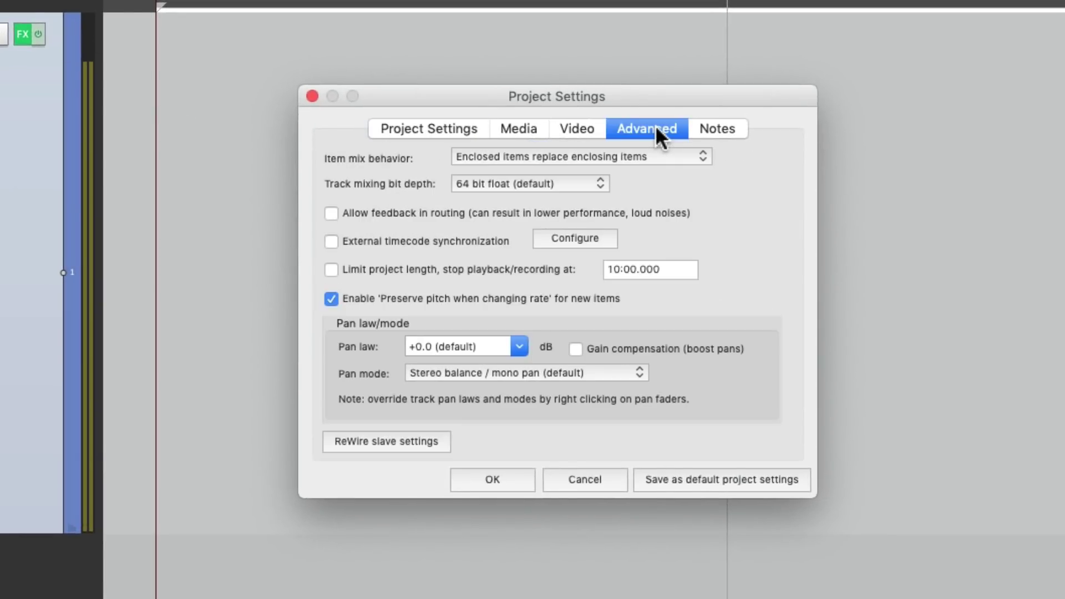
left_click(661, 156)
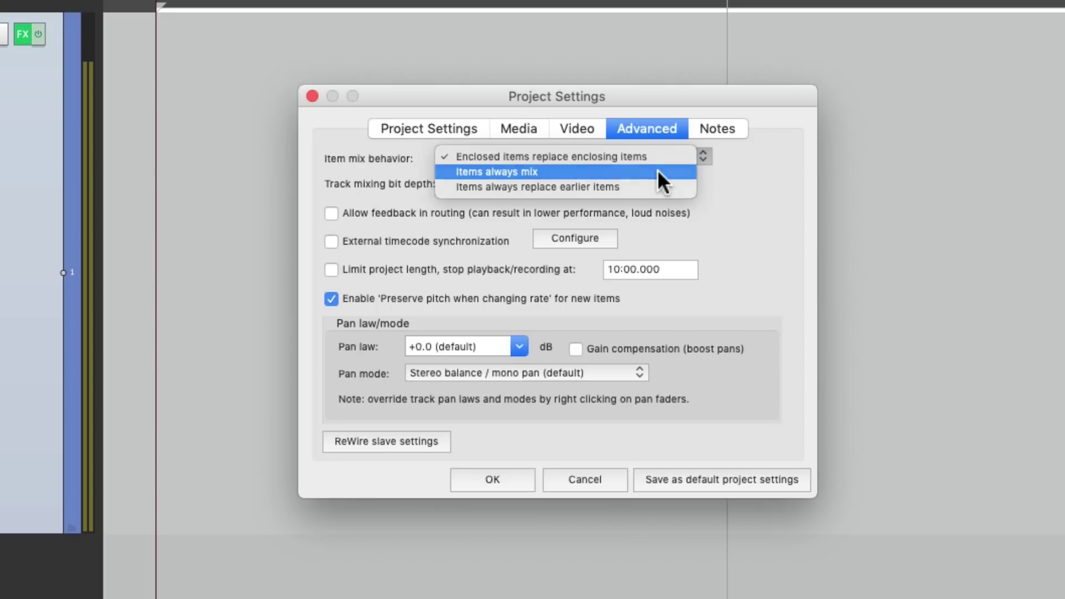
left_click(659, 172)
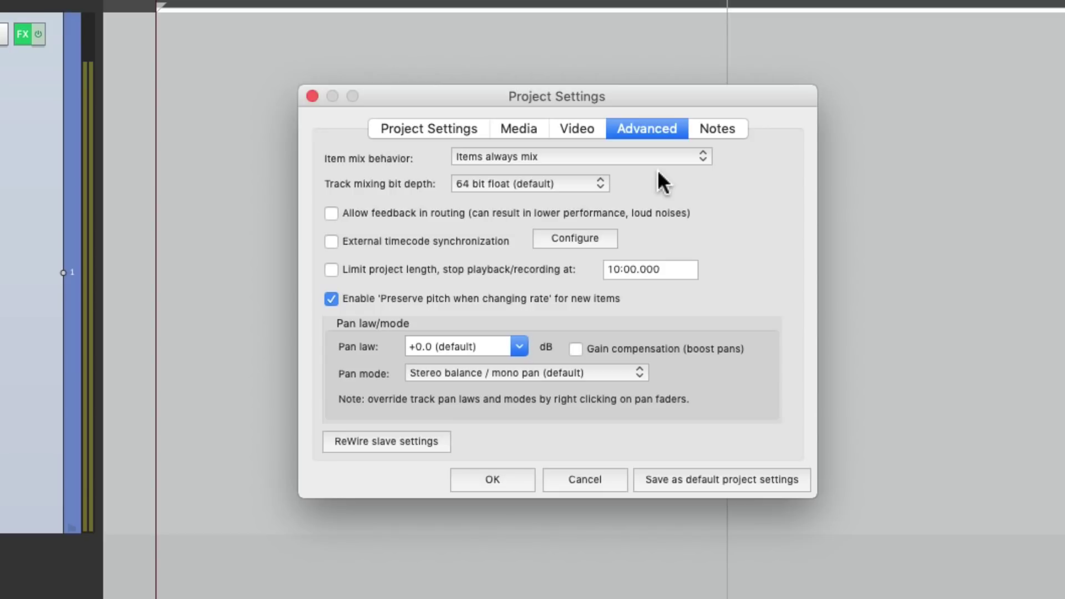
left_click(483, 473)
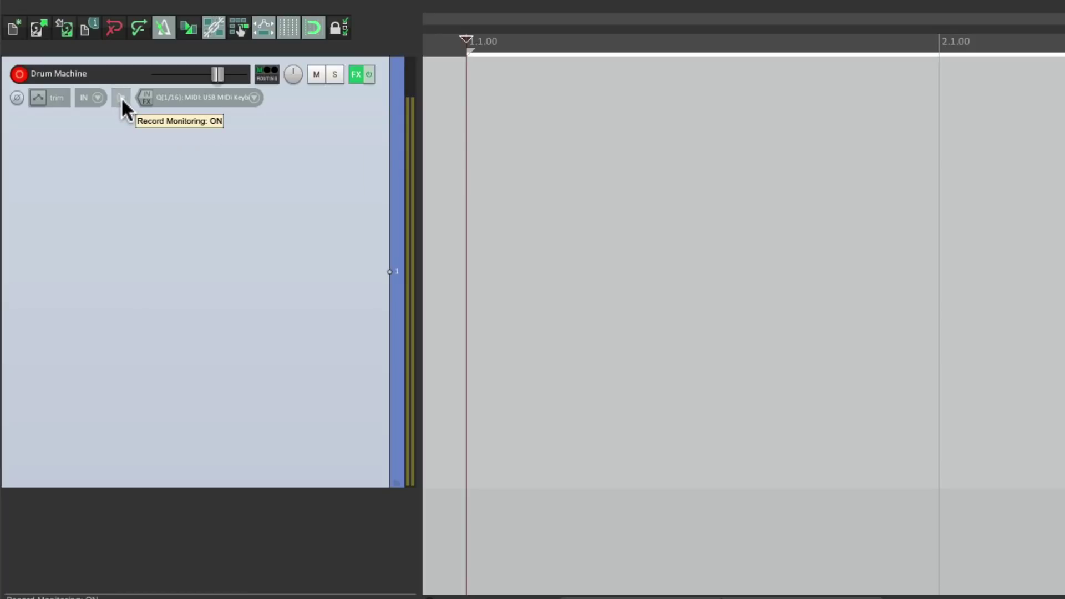
- Turn on 'Monitor track media when recording' and start recording the kick part
right_click(120, 98)
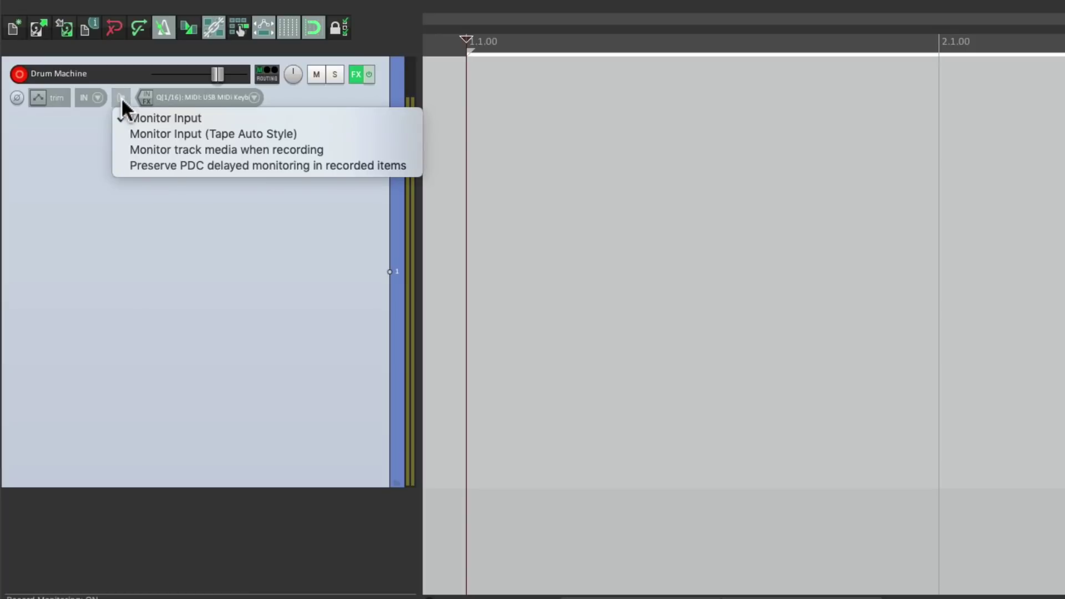
left_click(119, 155)
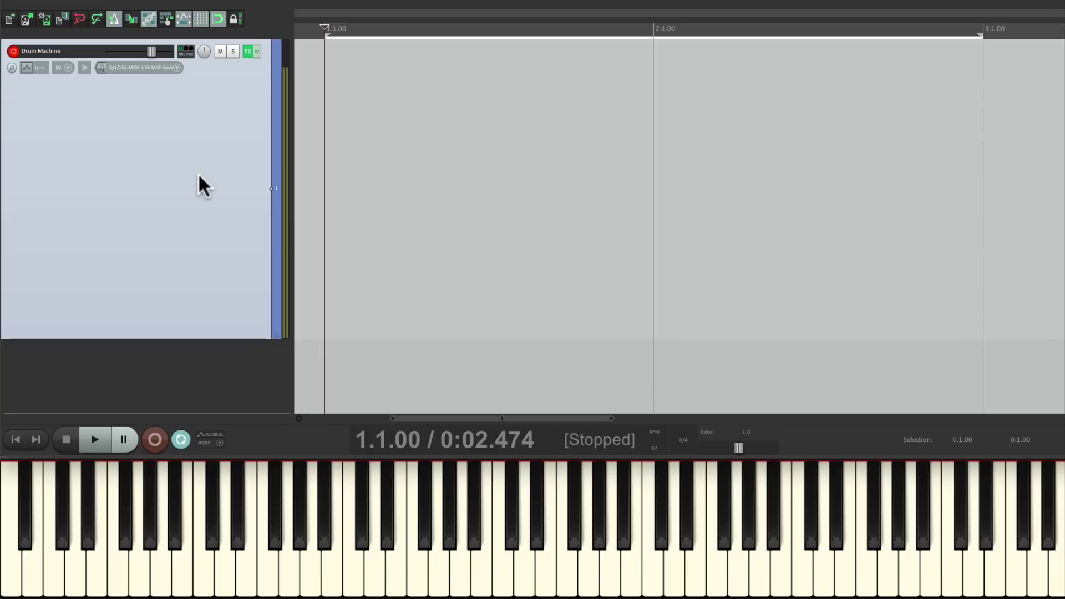
key("ctrl+r")
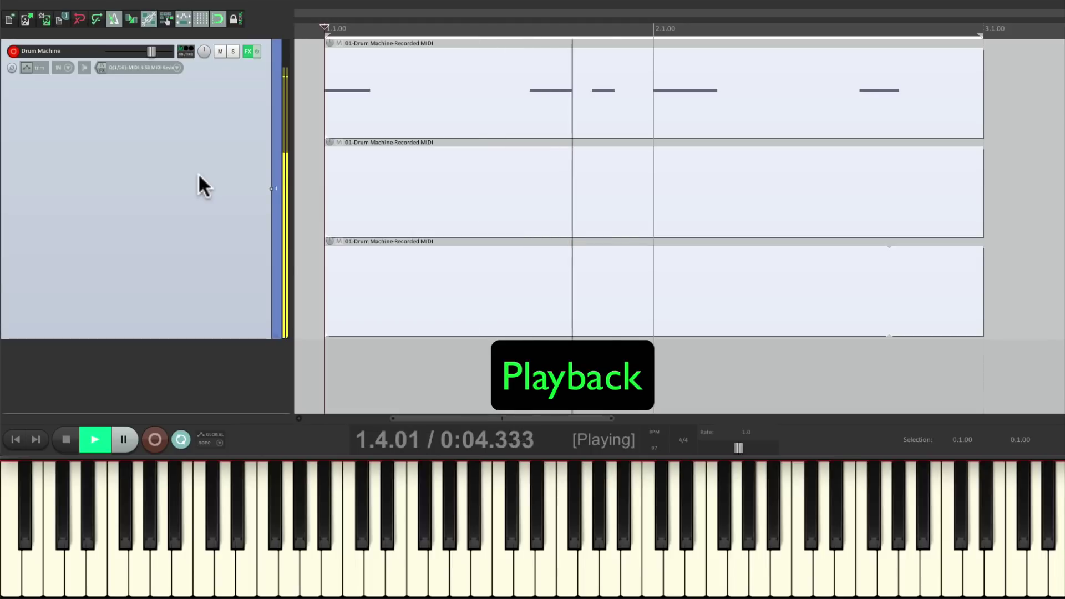
- Punch in looped snare, hi-hat and voice-sample takes, stopping to listen back between passes
key("ctrl+r")
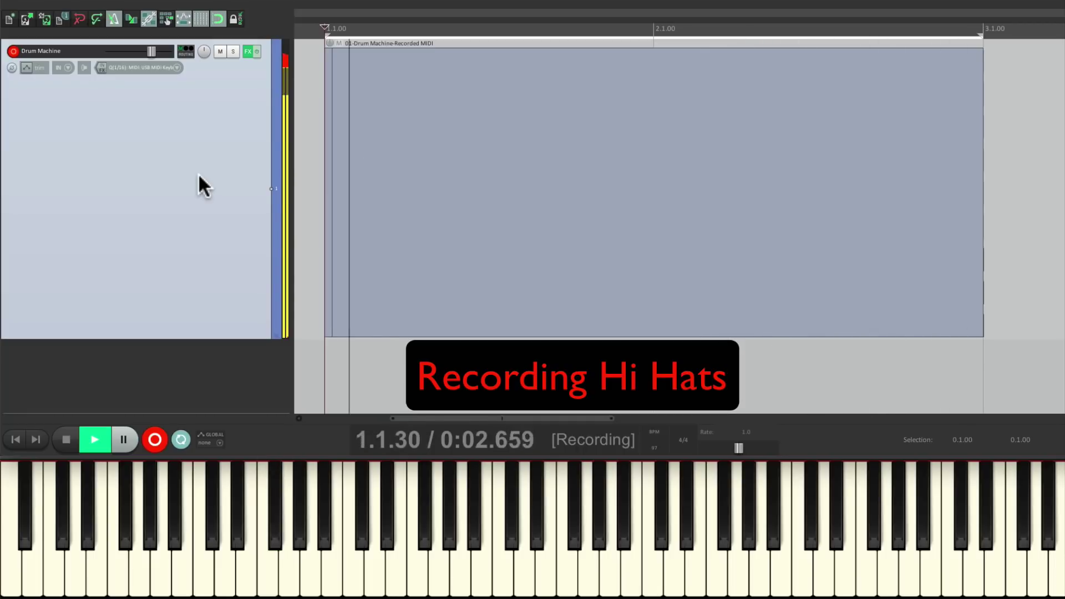
key("ctrl+r")
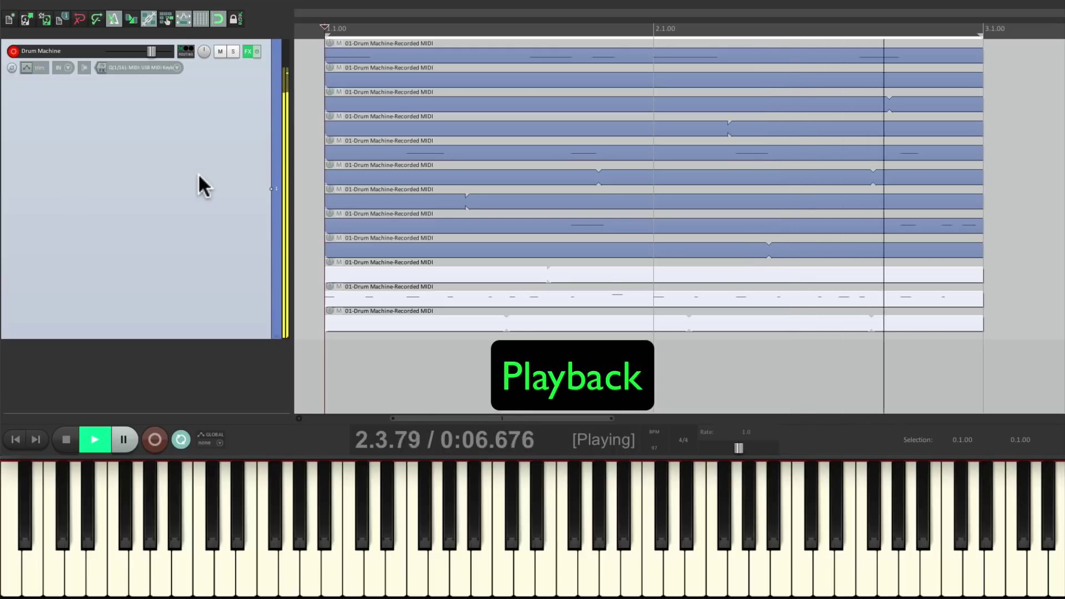
key("ctrl+r")
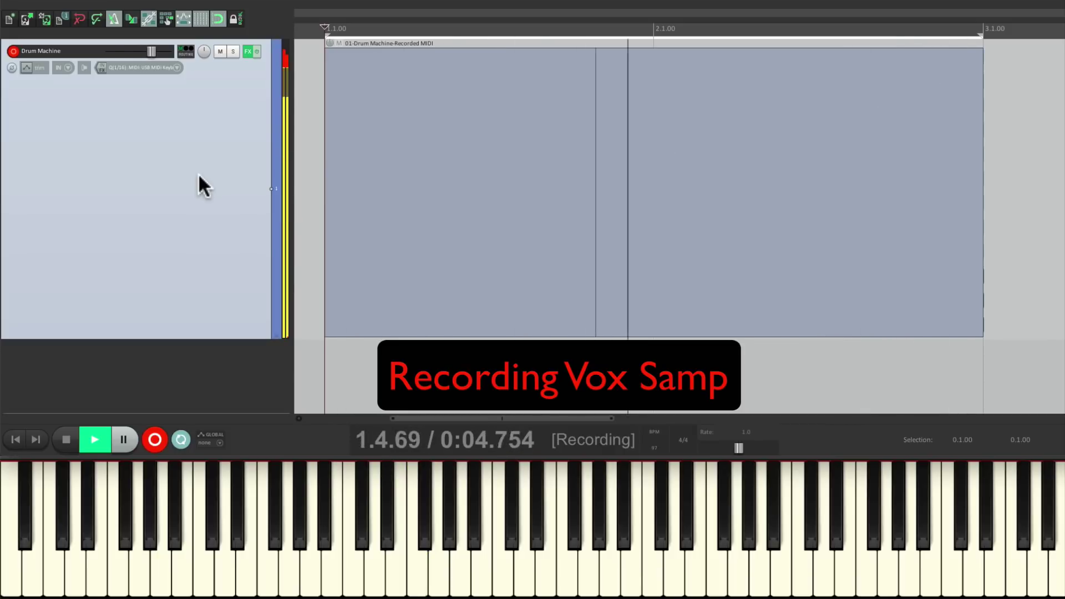
key("ctrl+r")
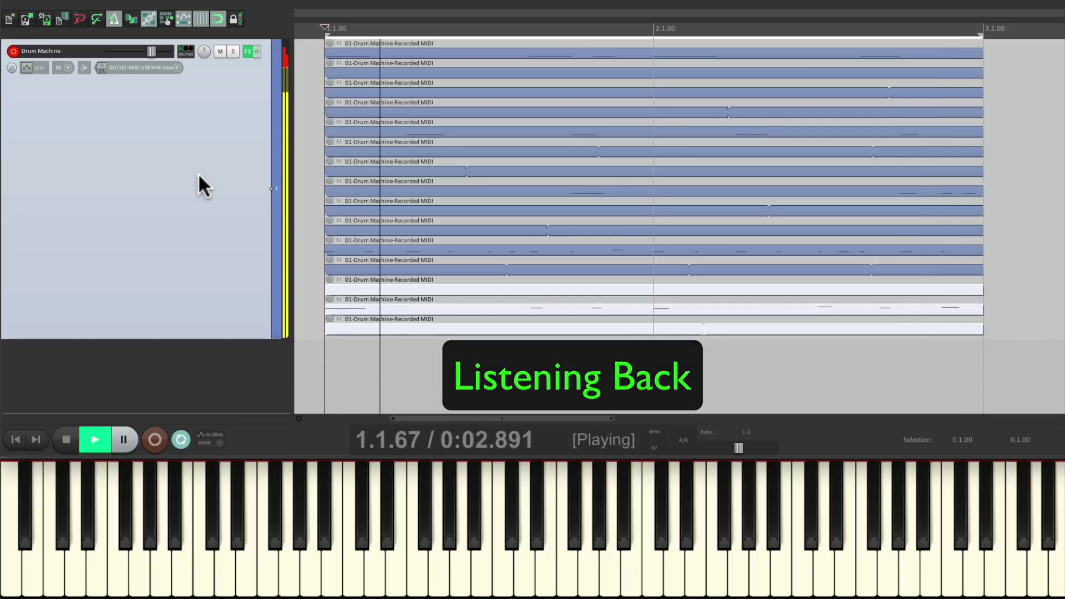
- Stop playback and delete the unwanted takes until five drum MIDI lanes remain
key("space")
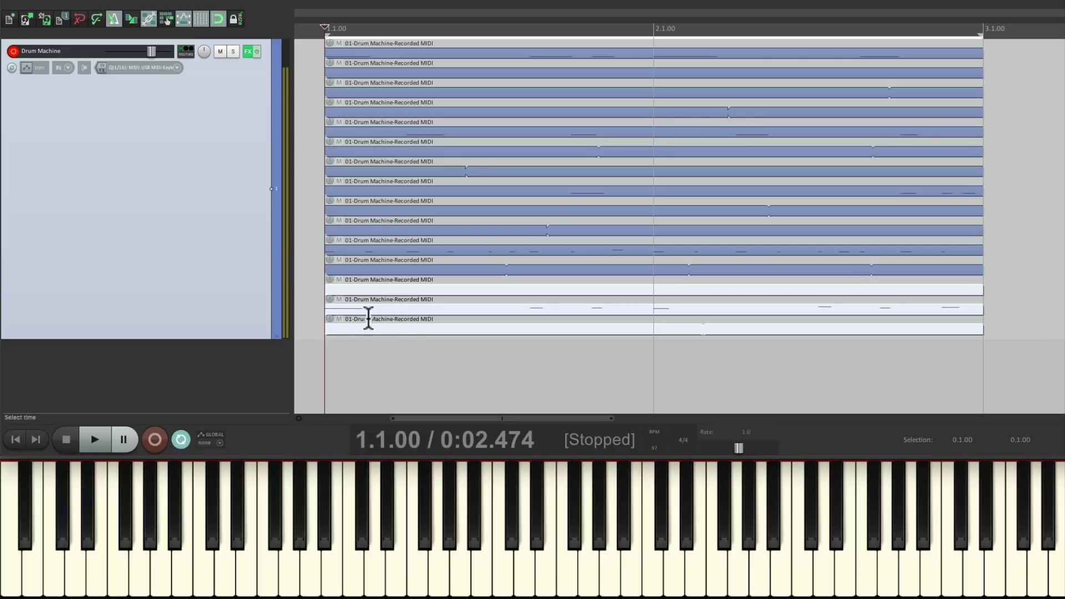
left_click(404, 336)
key("Delete")
left_click(401, 309)
key("Delete")
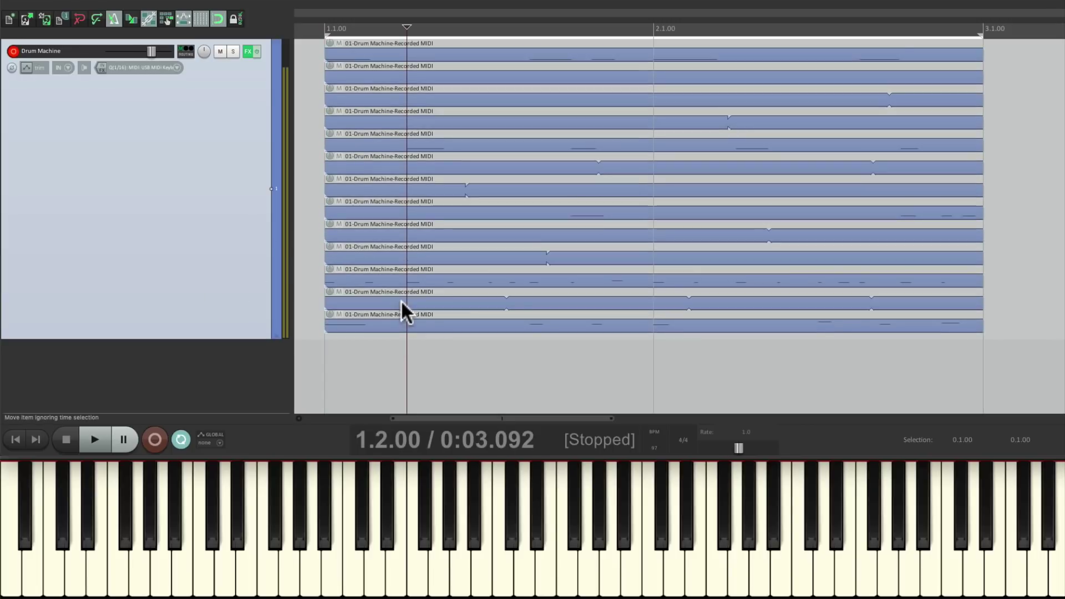
left_click(409, 305)
key("Delete")
left_click(408, 273)
key("Delete")
left_click(400, 265)
key("Delete")
left_click(400, 243)
key("Delete")
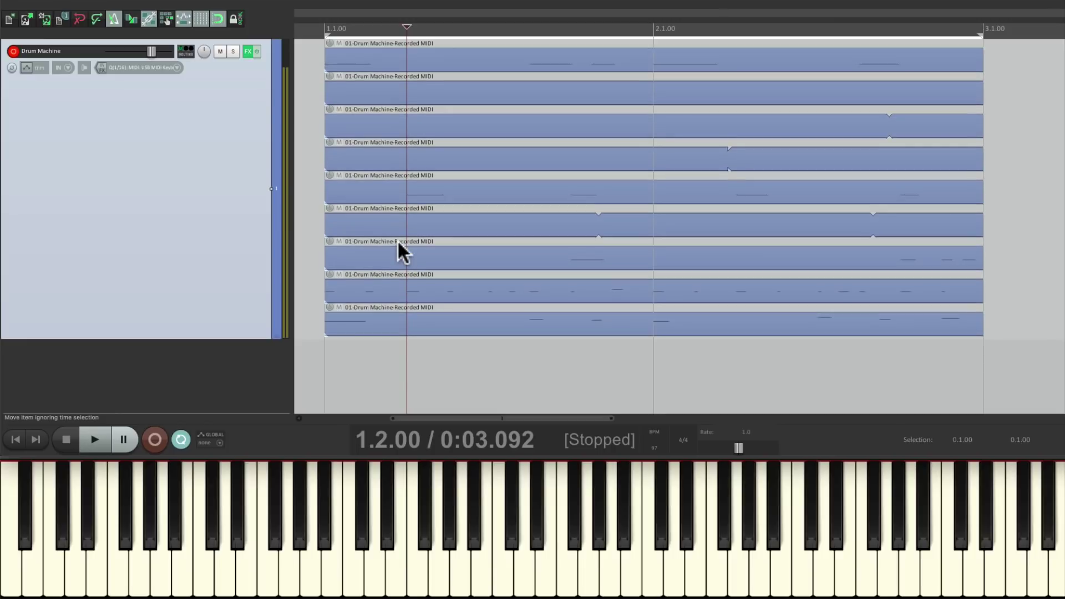
left_click(401, 219)
left_click(400, 166)
key("Delete")
left_click(400, 153)
key("Delete")
left_click(400, 141)
key("Delete")
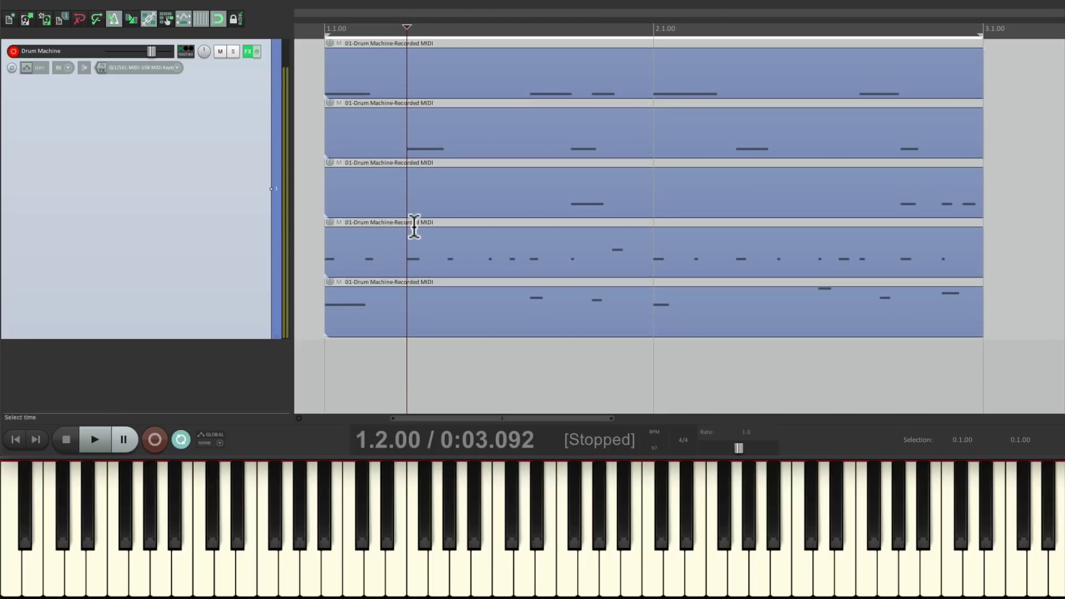
left_click(324, 21)
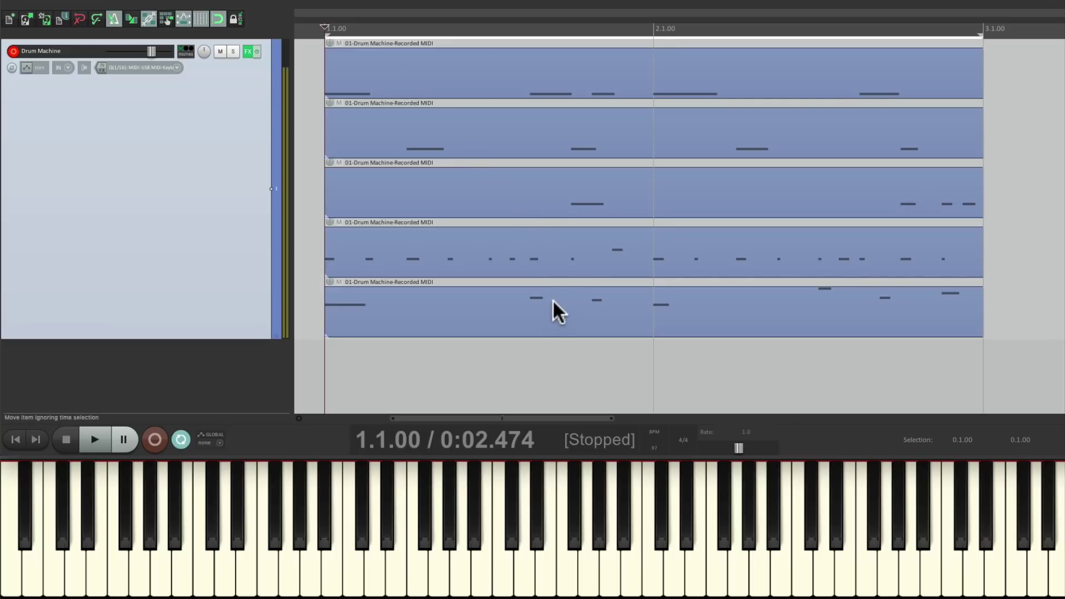
key("space")
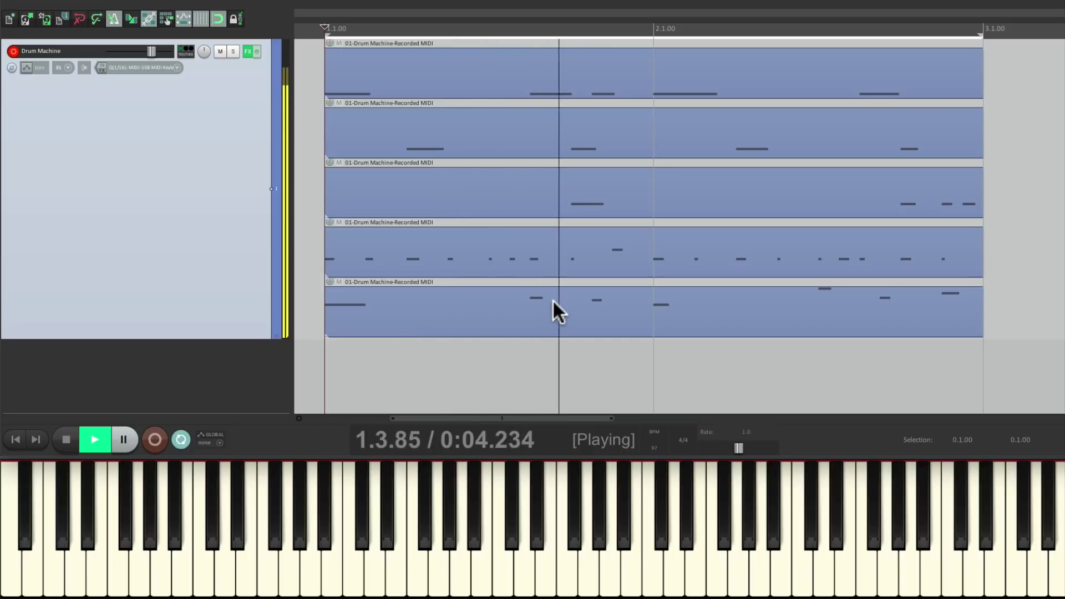
key("space")
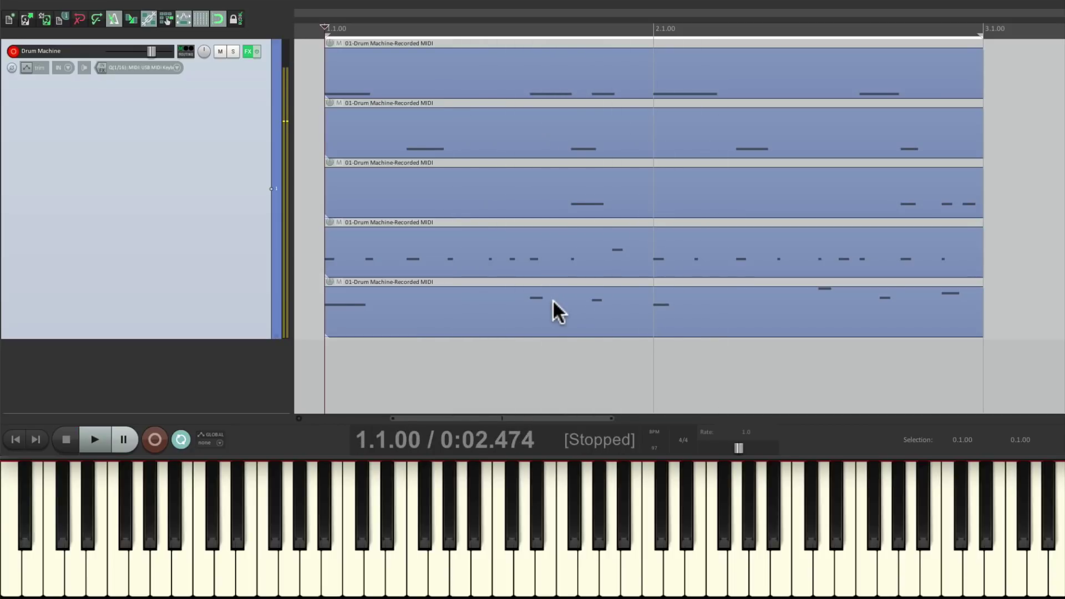
double_click(466, 92)
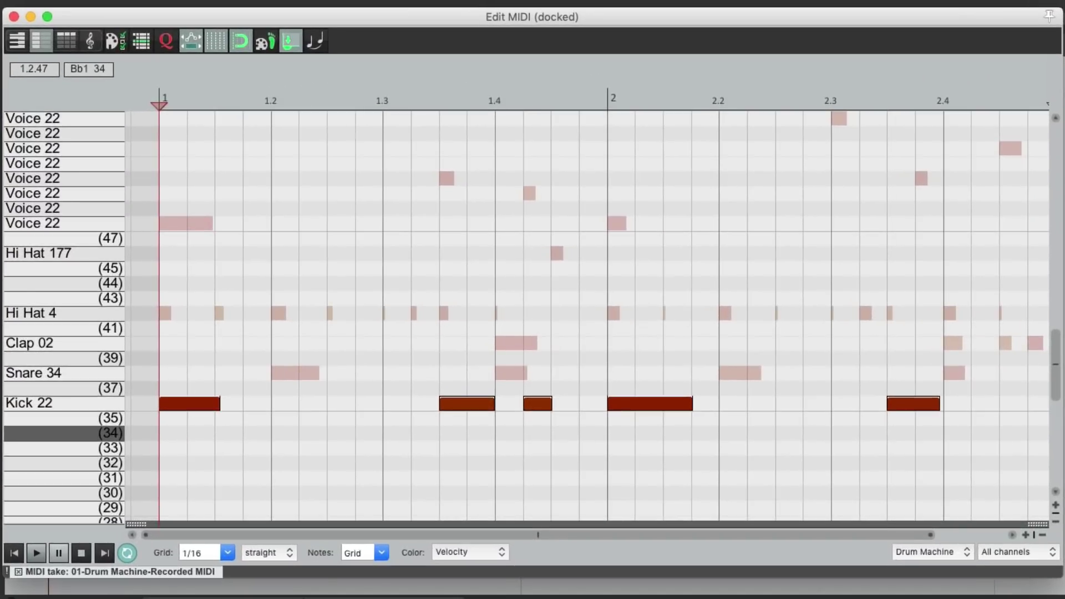
key("space")
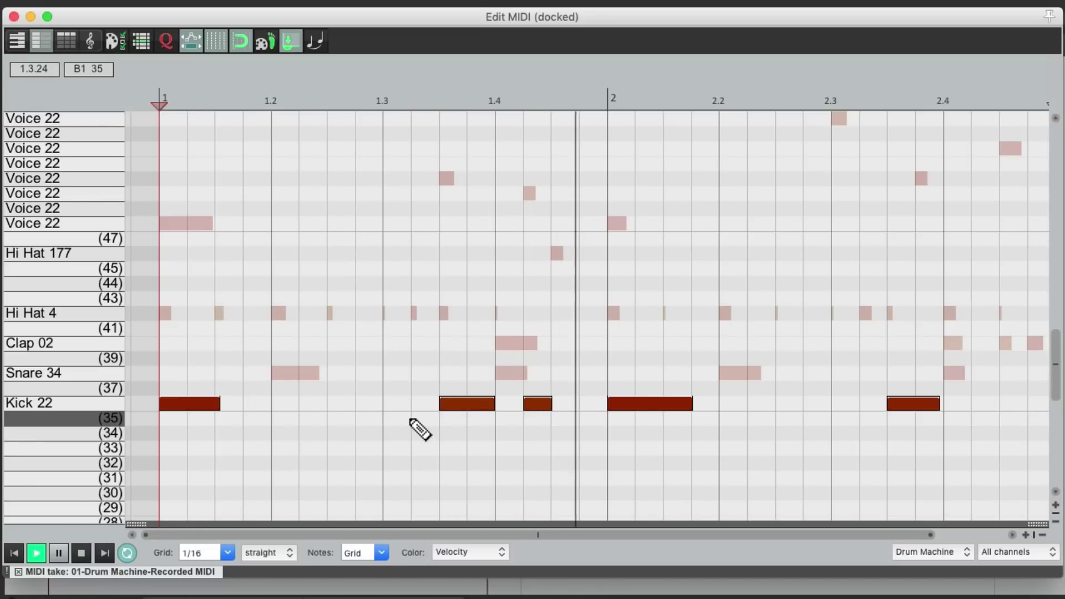
key("space")
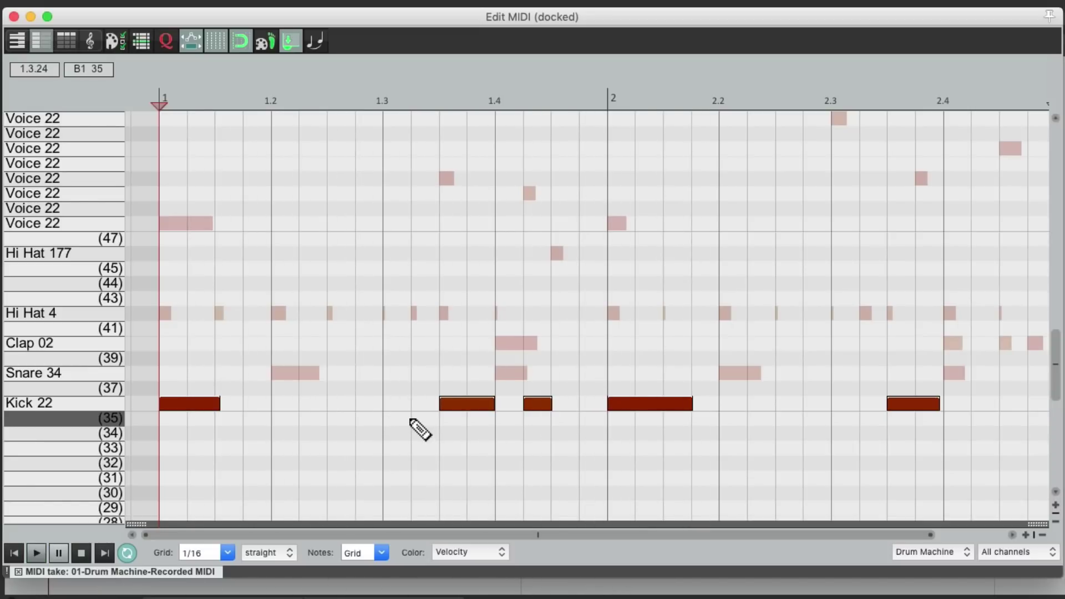
left_click(14, 14)
double_click(398, 157)
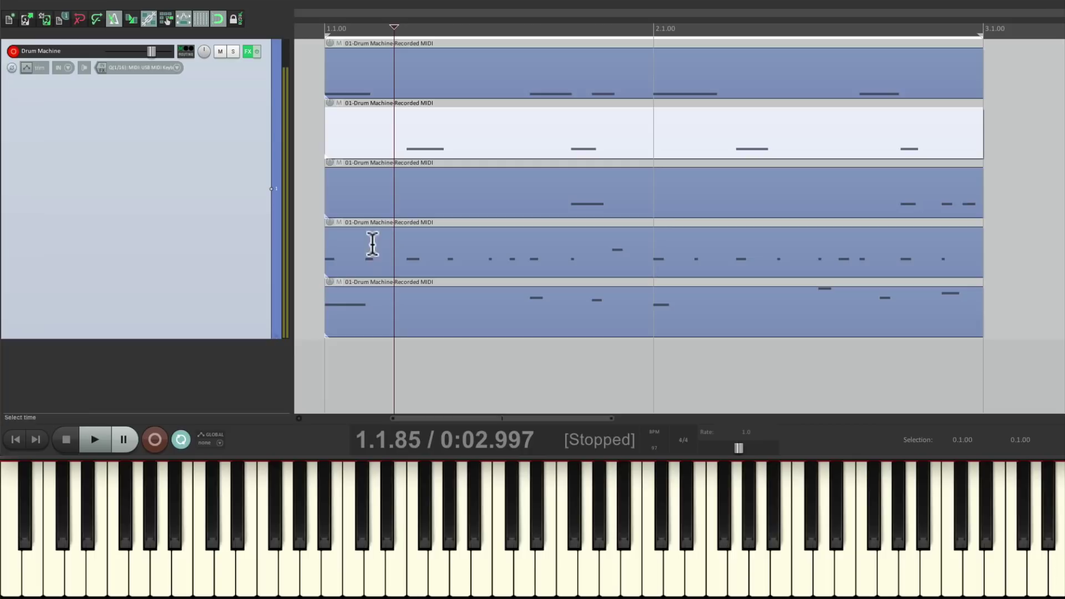
double_click(369, 268)
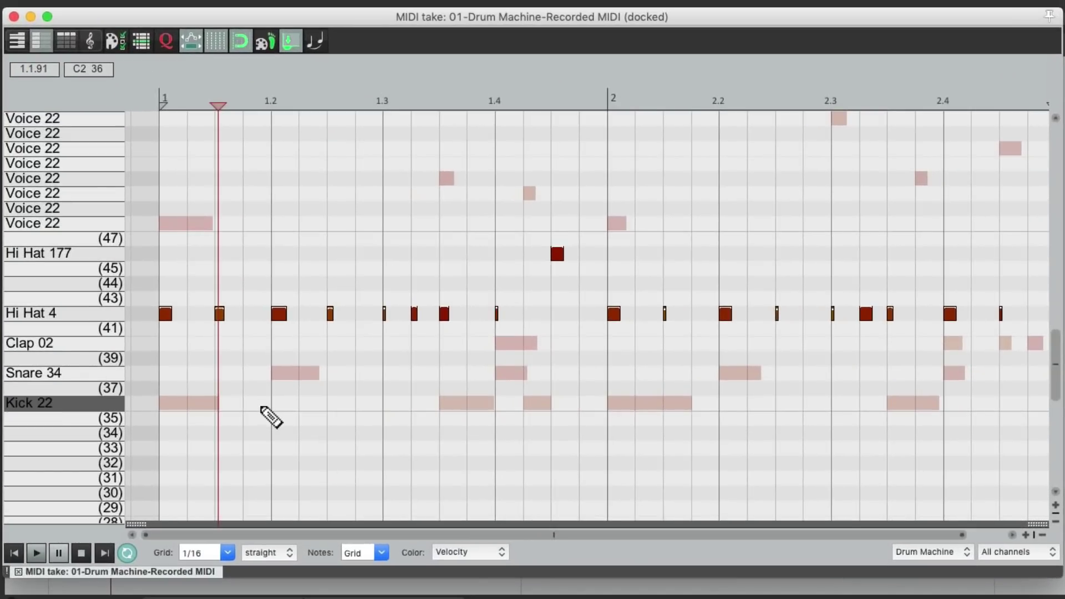
left_click(13, 17)
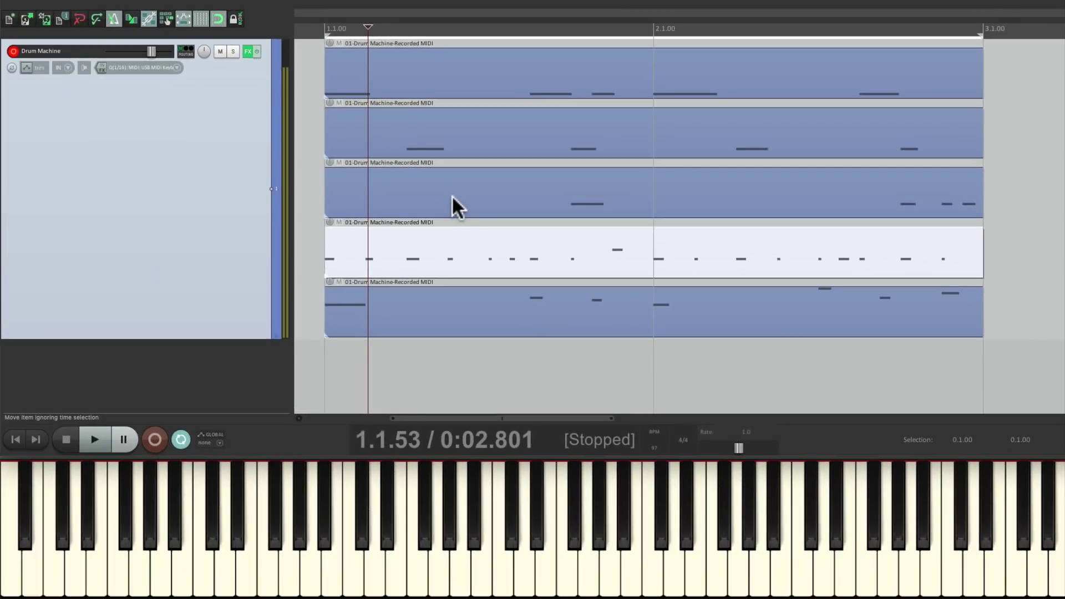
- Select the five two-bar drum items and duplicate them back to back with Ctrl+D out to bar 11
left_click(321, 350)
scroll(428, 209, "down", 5)
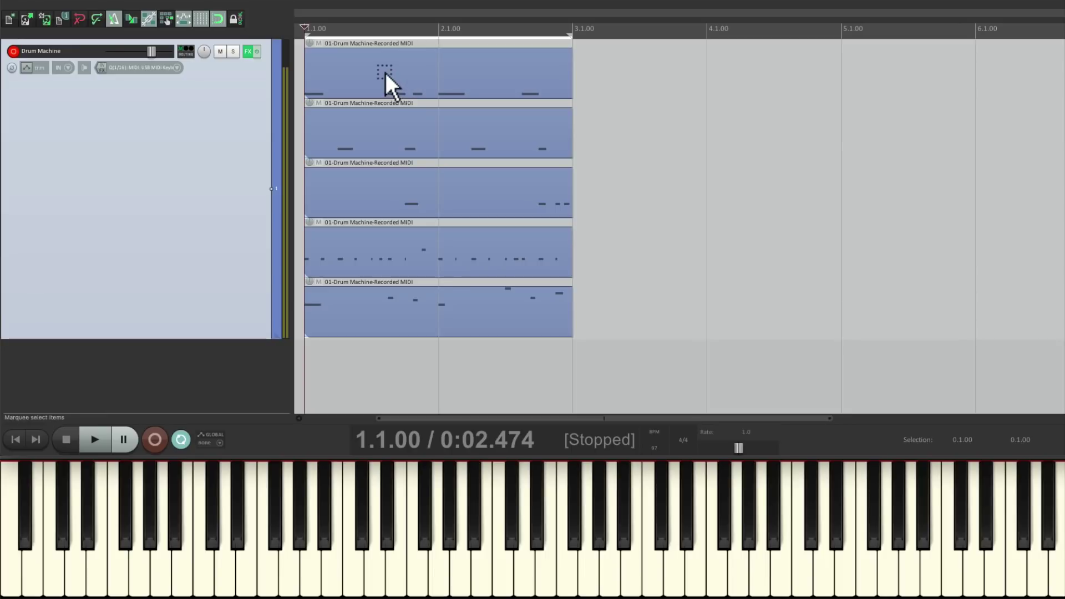
left_click_drag(385, 77, 448, 312)
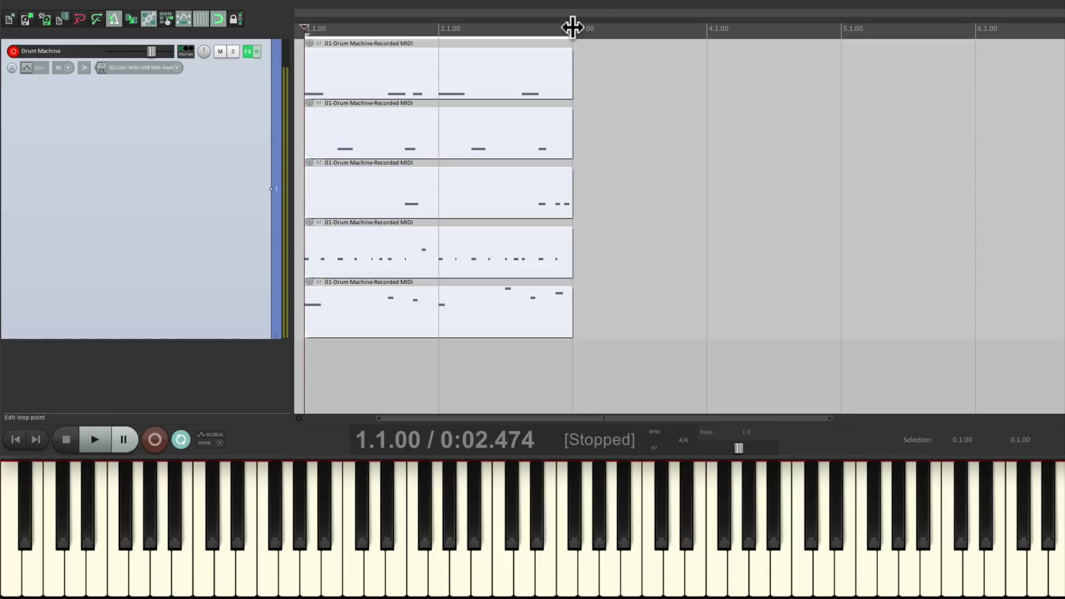
key("ctrl+d")
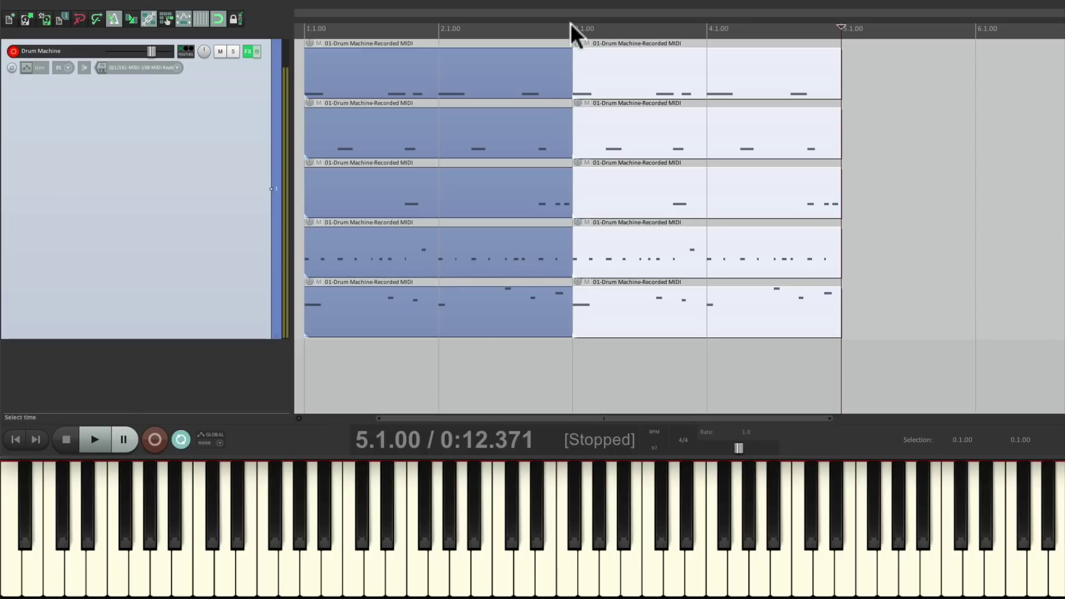
key("ctrl+d")
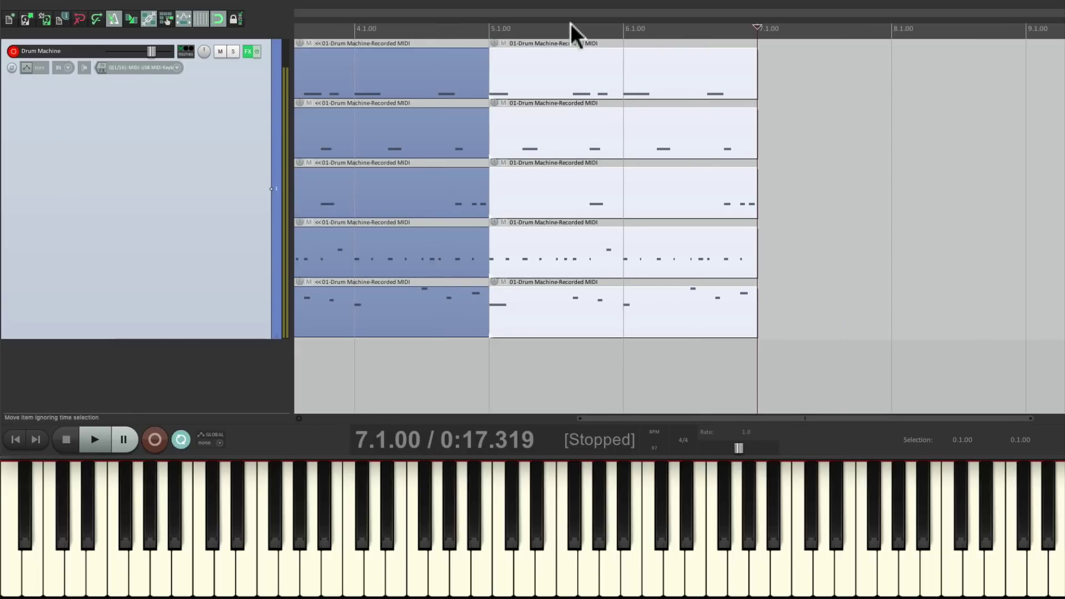
key("ctrl+d")
key("ctrl+d")
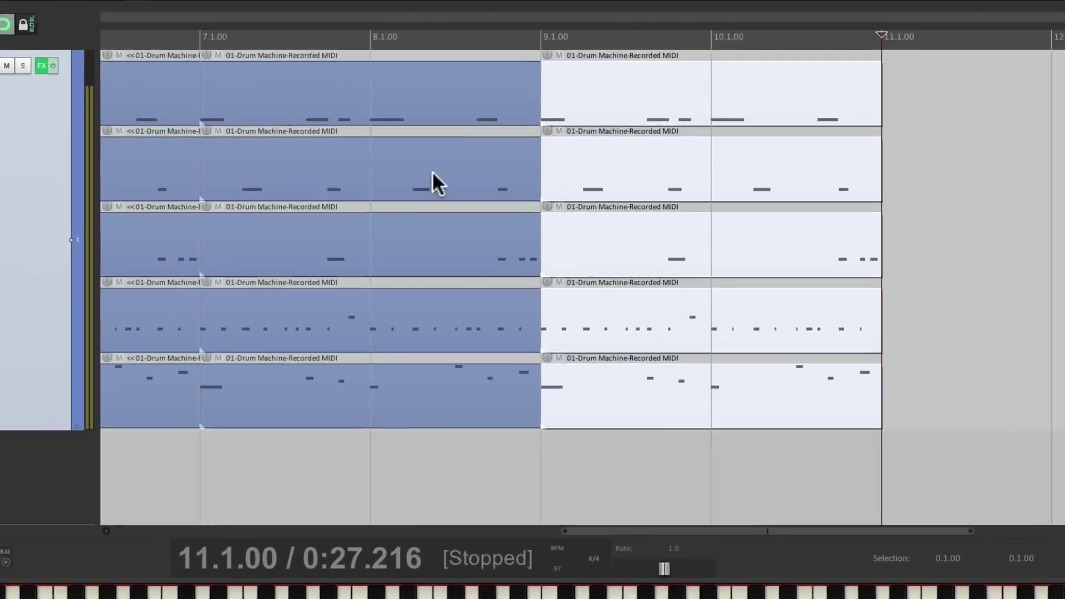
key("Home")
- Zoom out and mute every drum item, with the play position just before bar 1
left_click(100, 160)
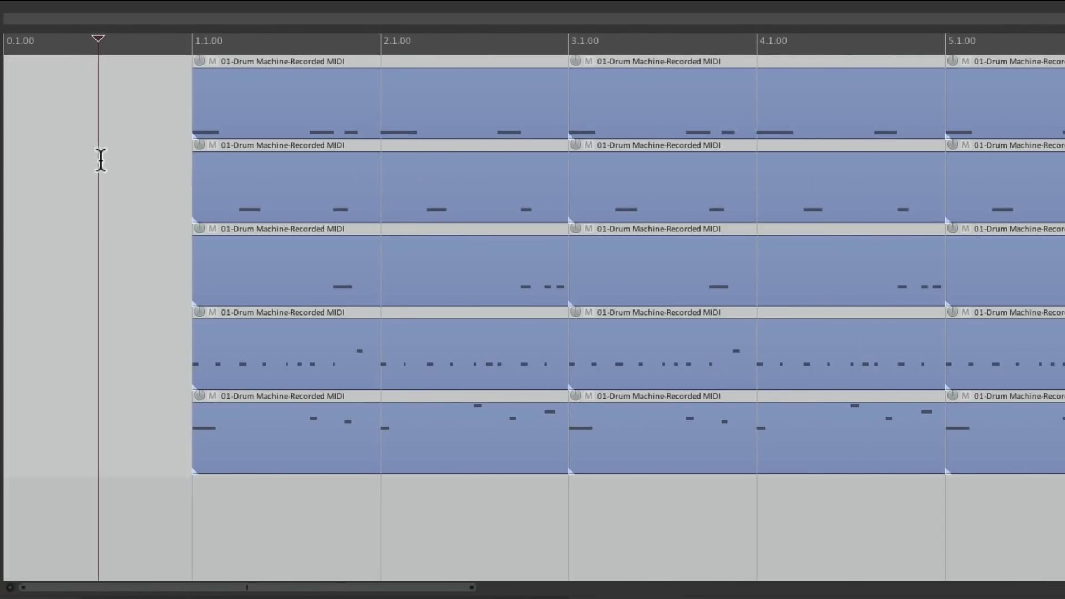
key("minus")
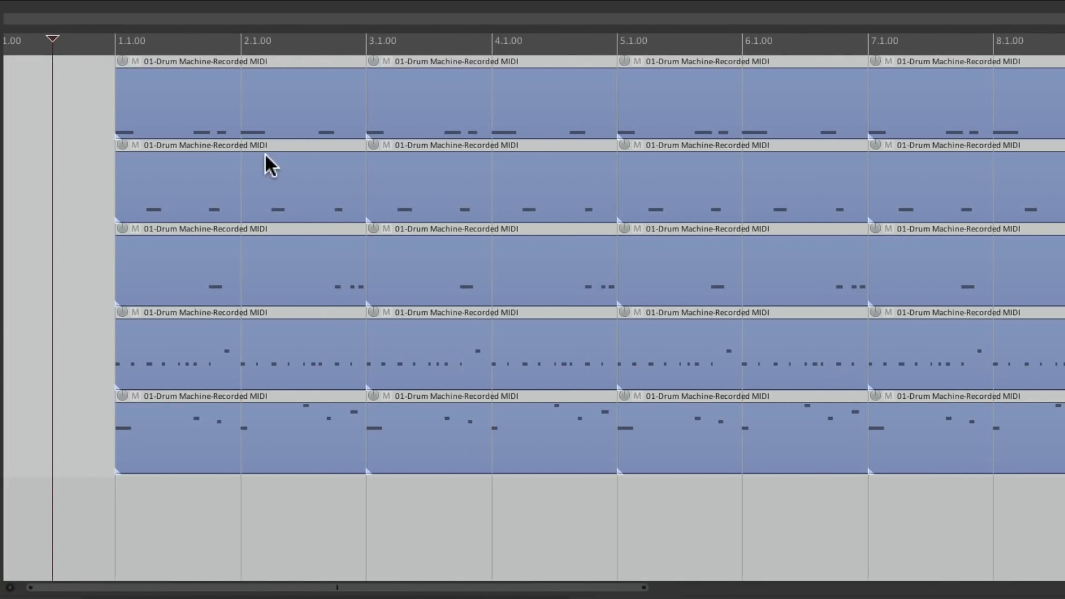
left_click(243, 146)
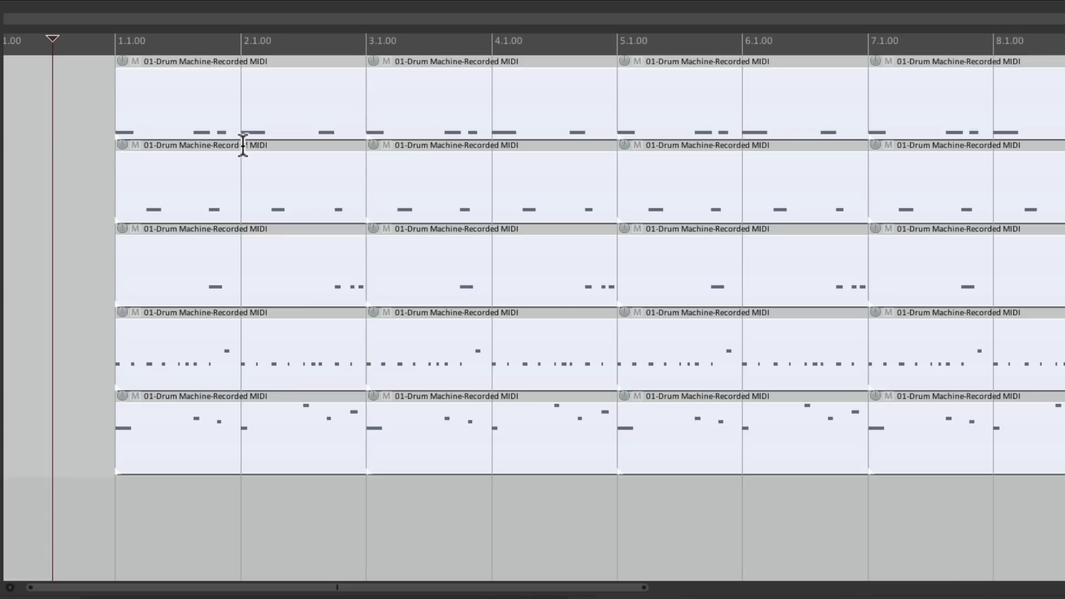
left_click(134, 61)
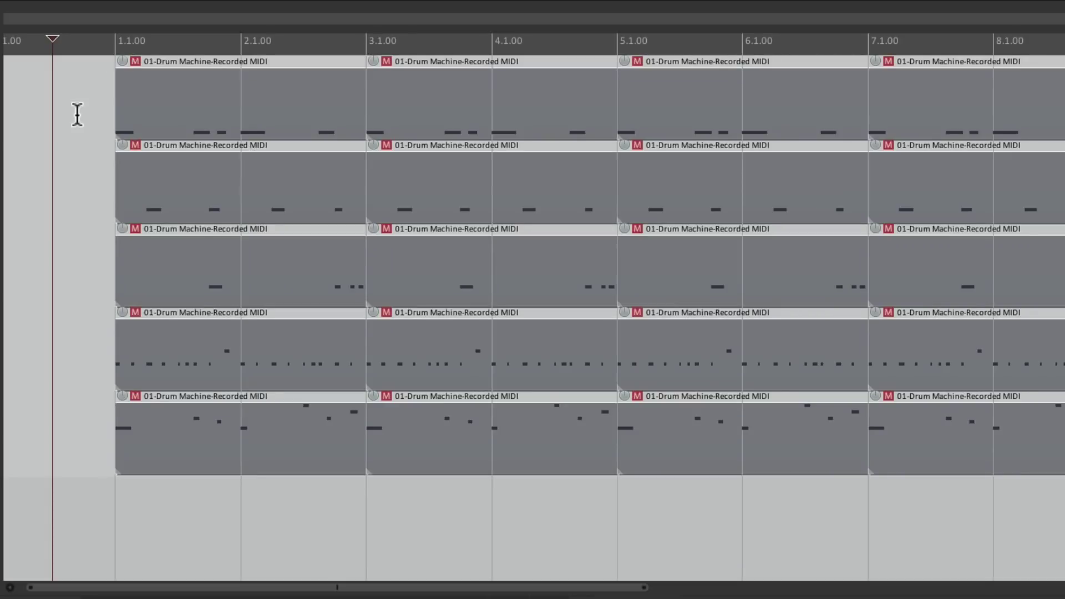
left_click(84, 111)
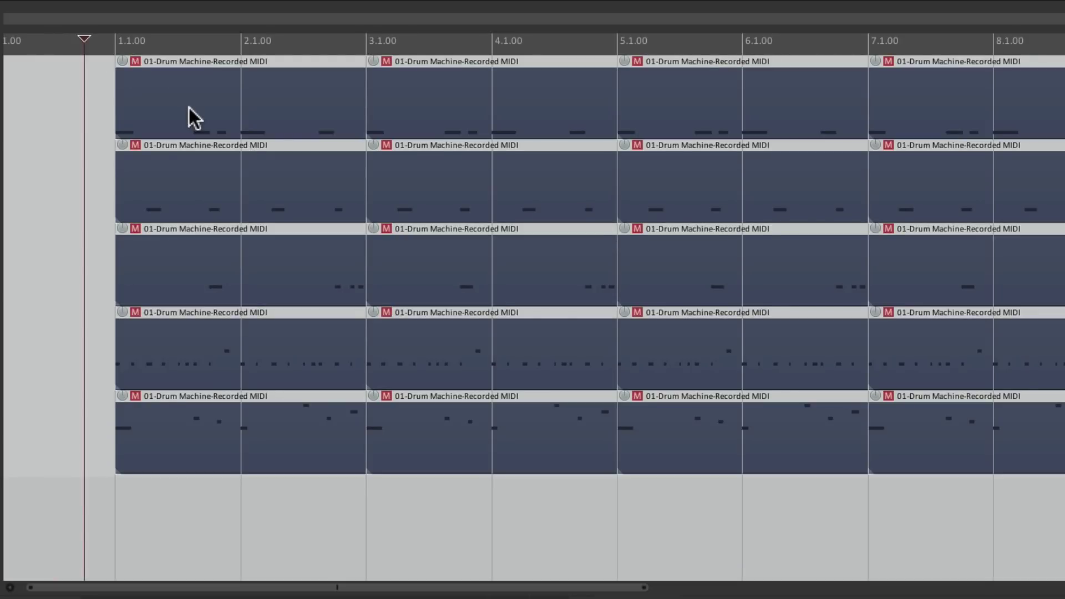
- While playing, unmute top and bottom lanes in bars 1–2, three lanes at bar 3, all five at bar 5
left_click(136, 60)
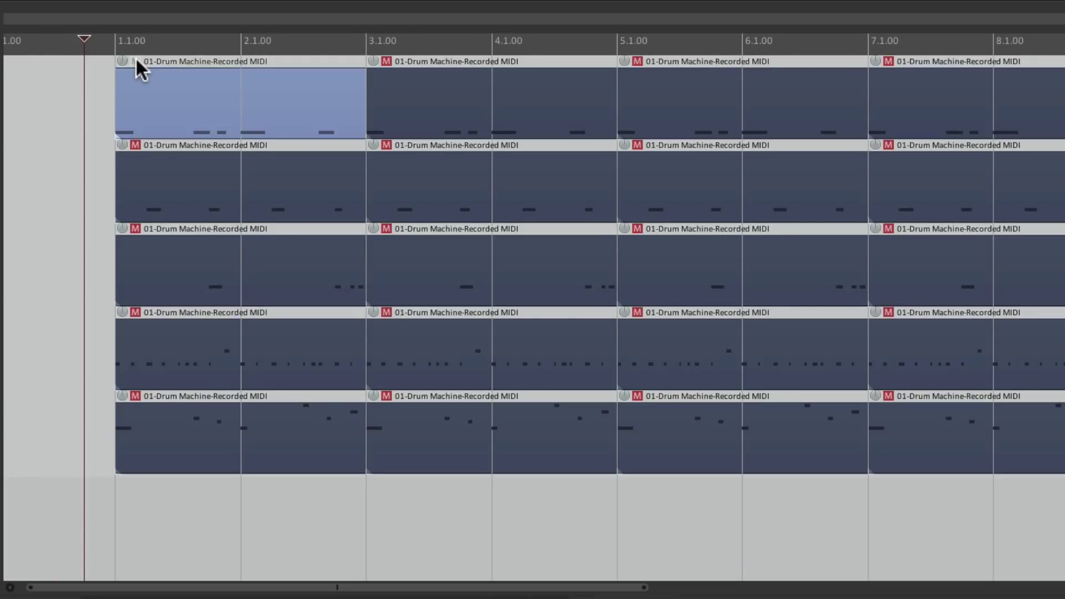
left_click(135, 396)
key("space")
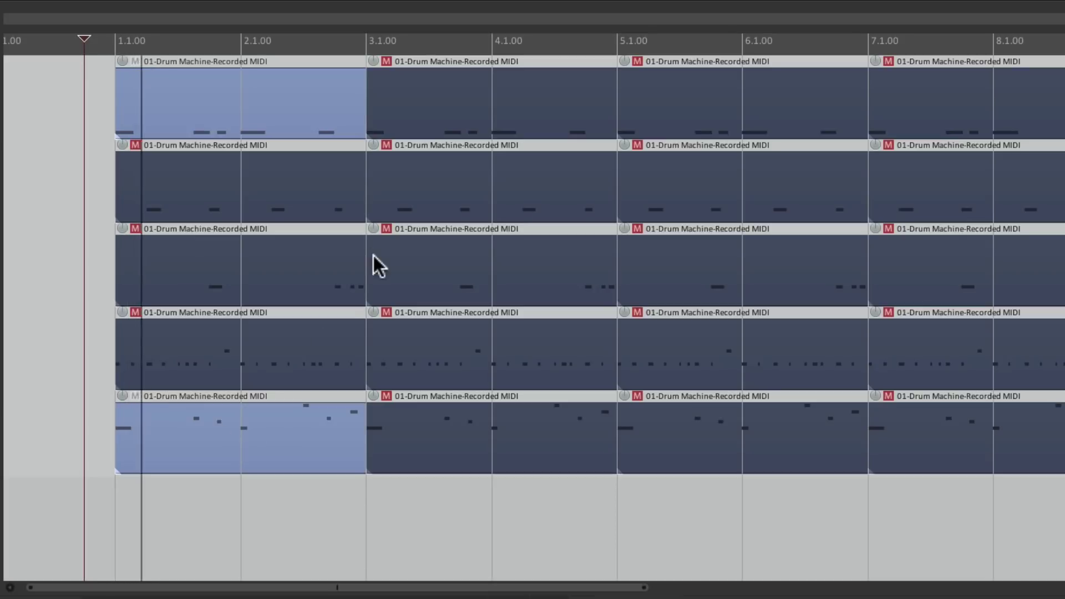
left_click(387, 61)
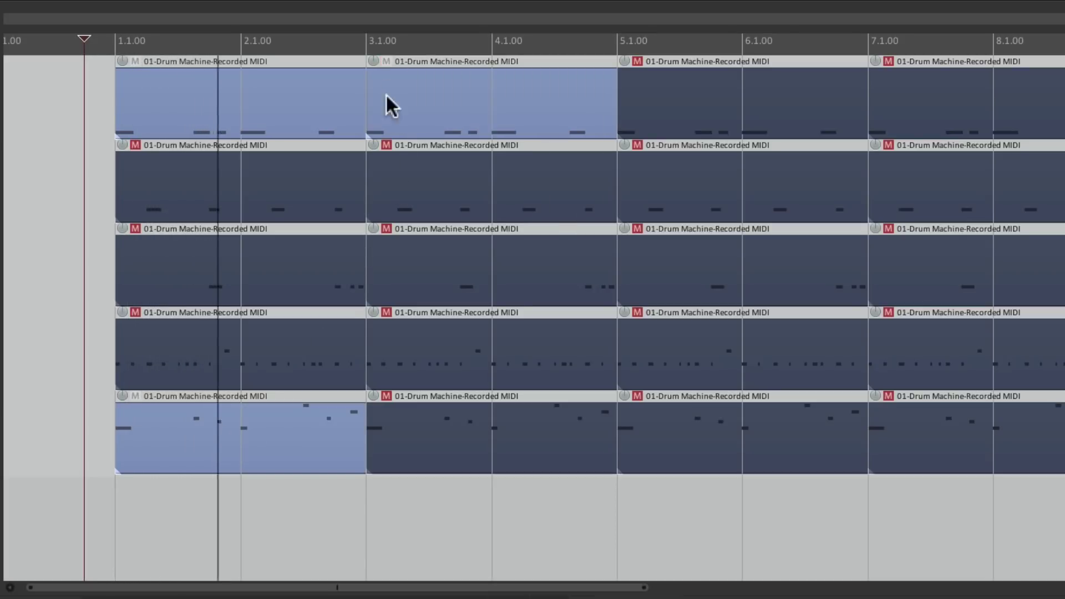
left_click(386, 144)
left_click(387, 396)
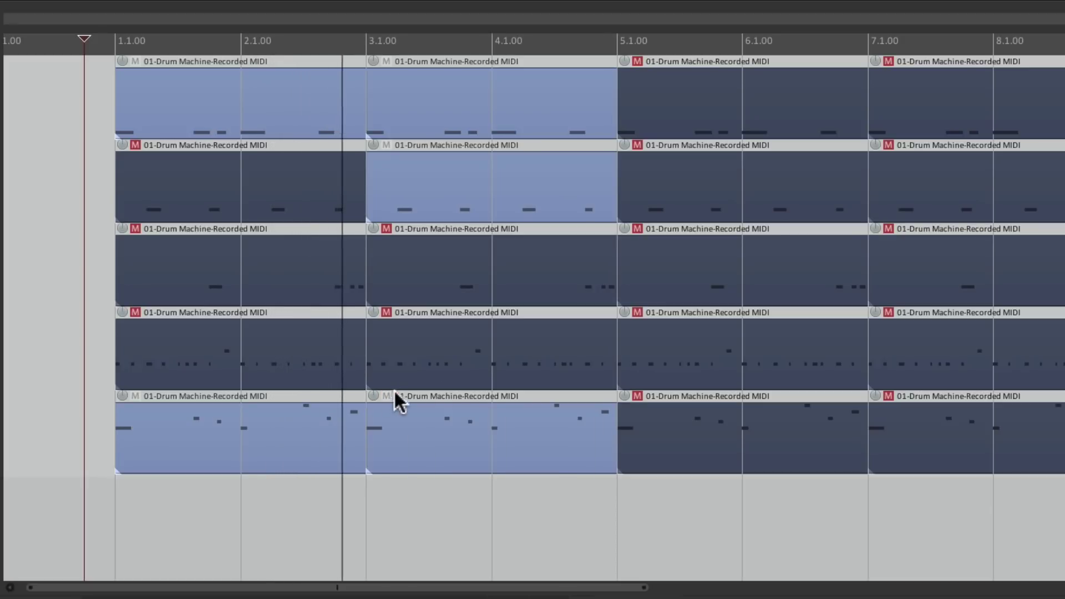
scroll(447, 383, "right", 2)
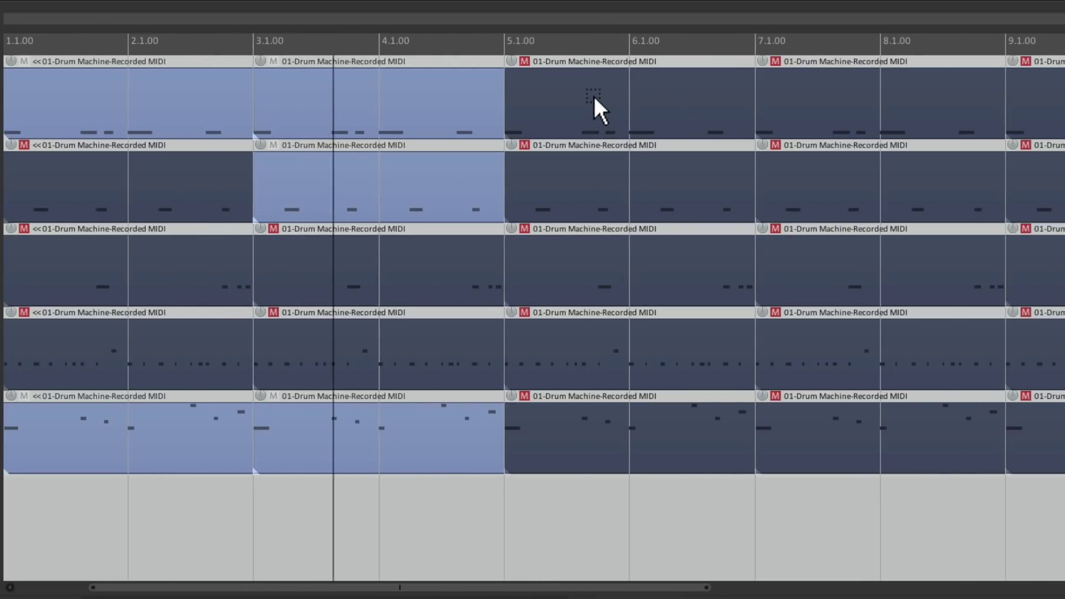
left_click_drag(594, 95, 663, 447)
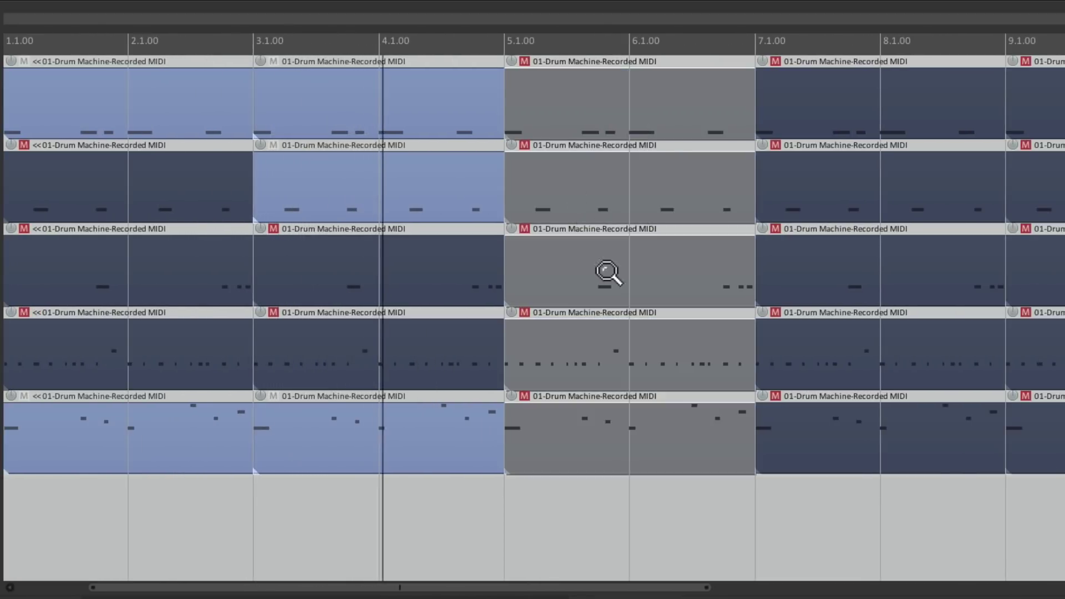
left_click(524, 61)
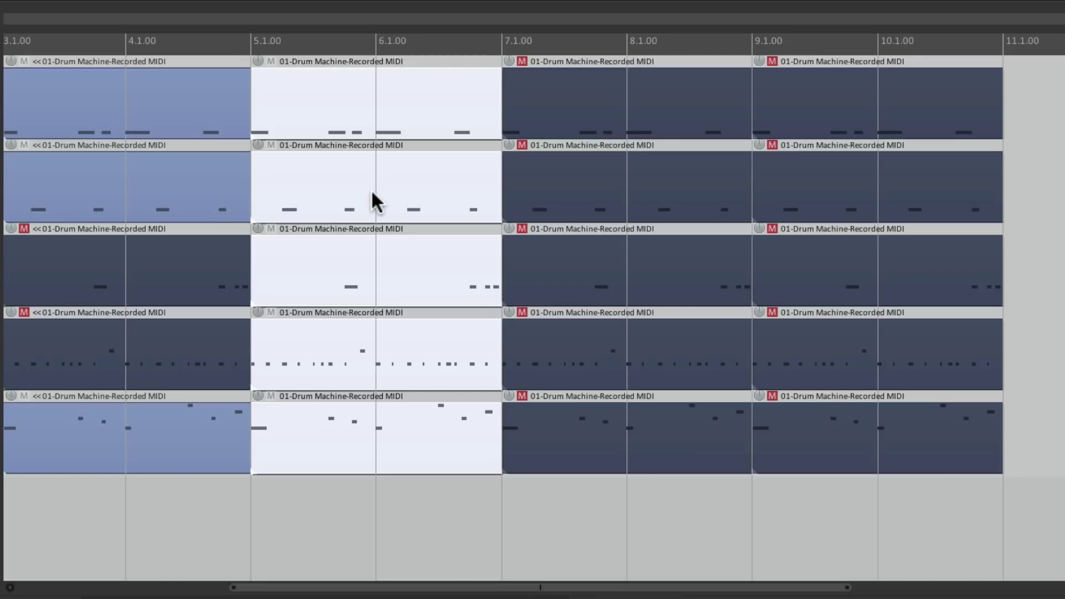
- Return to the project start and delete every item on the Drum Machine track
key("space")
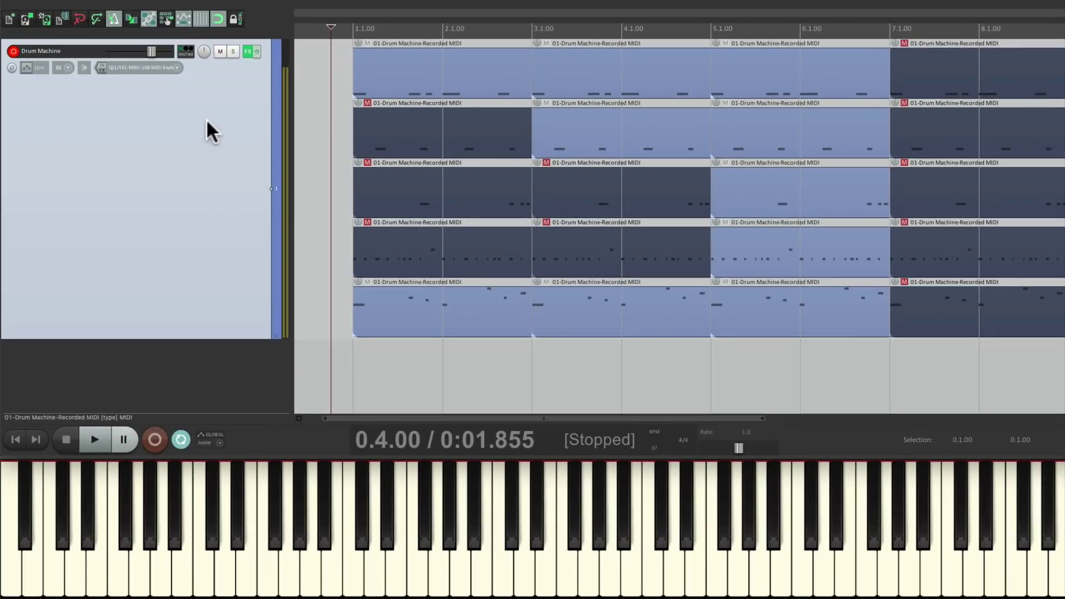
key("ctrl+a")
key("Delete")
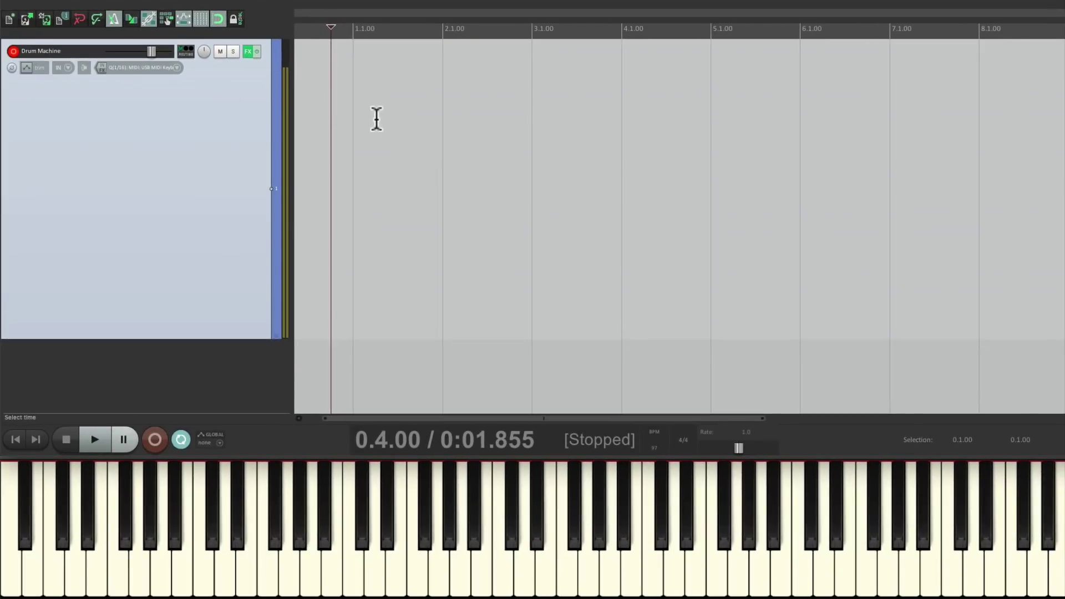
- Set a loop range from bar 1 to bar 3 and check the overlapping-recording option under Options
scroll(377, 119, "up", 3)
scroll(505, 123, "left", 1)
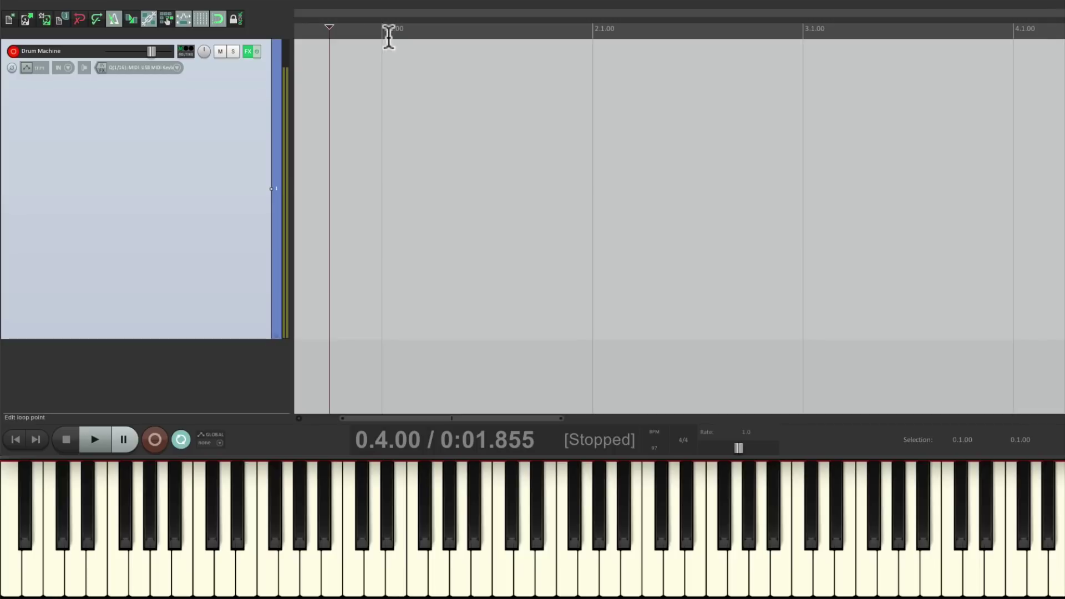
left_click_drag(389, 35, 804, 25)
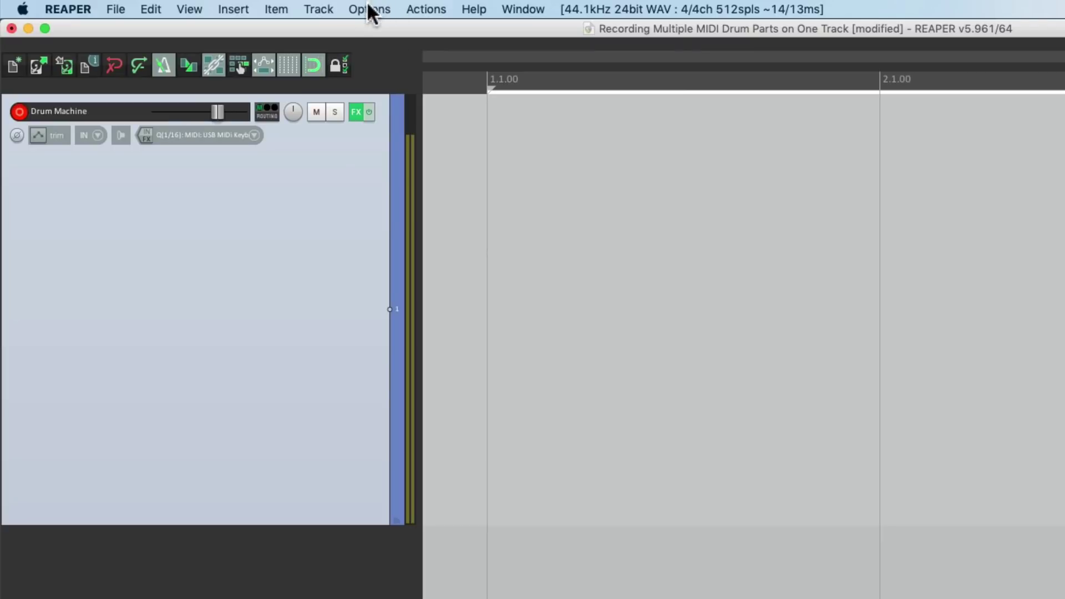
left_click(368, 10)
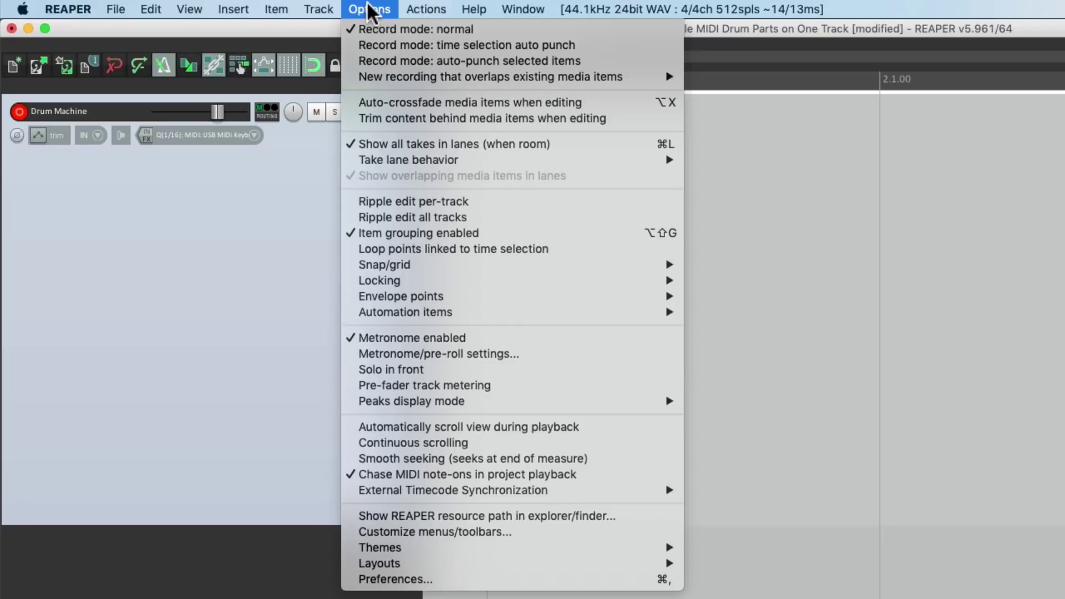
mouse_move(352, 82)
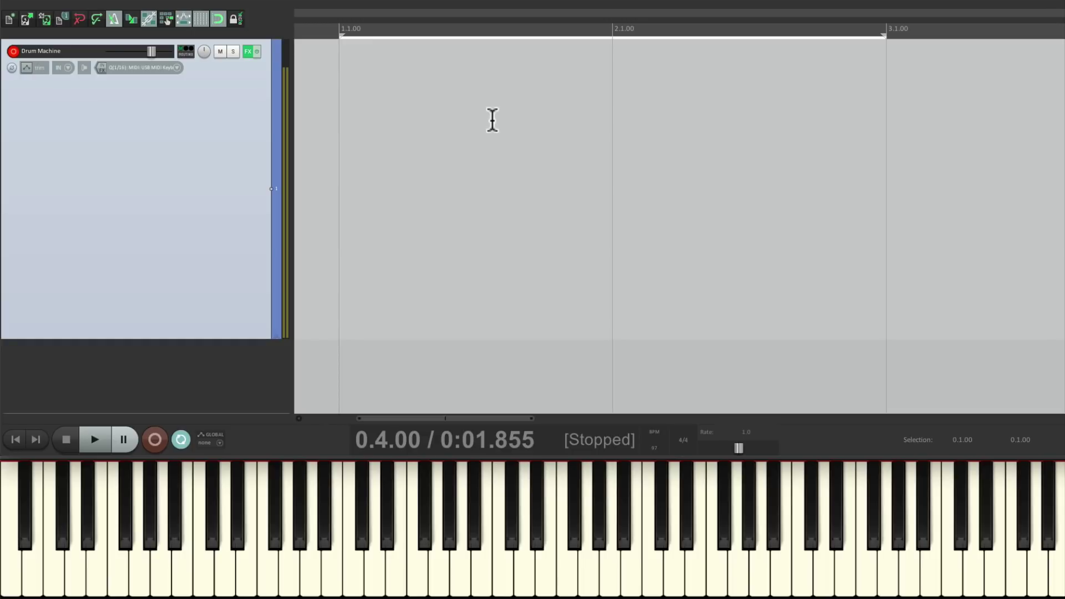
- Loop-record the kick part over bars 1–3 and keep take 4 of 5
key("ctrl+r")
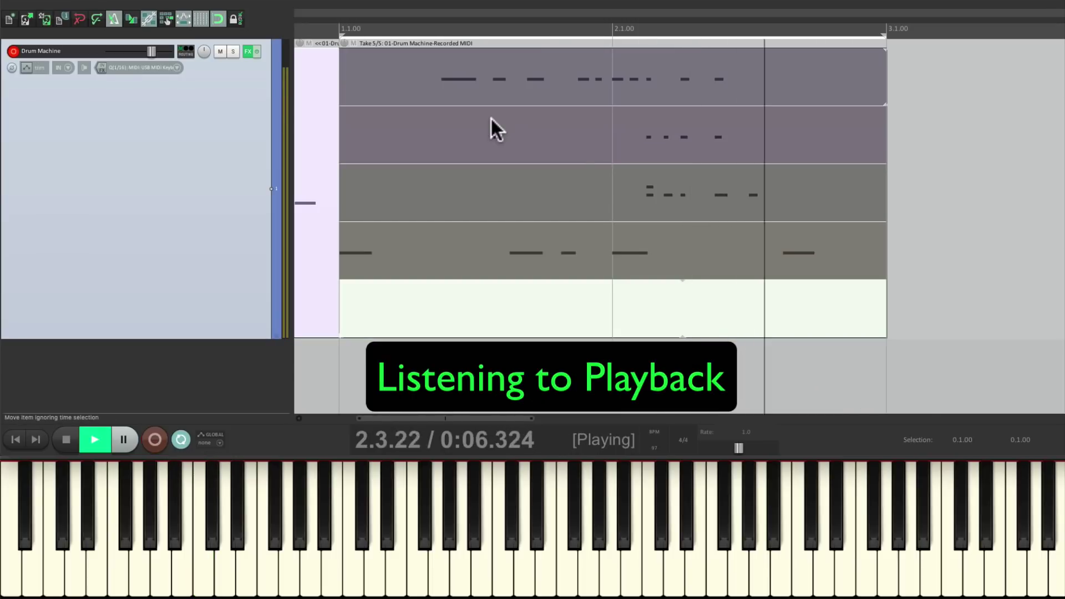
key("shift+t")
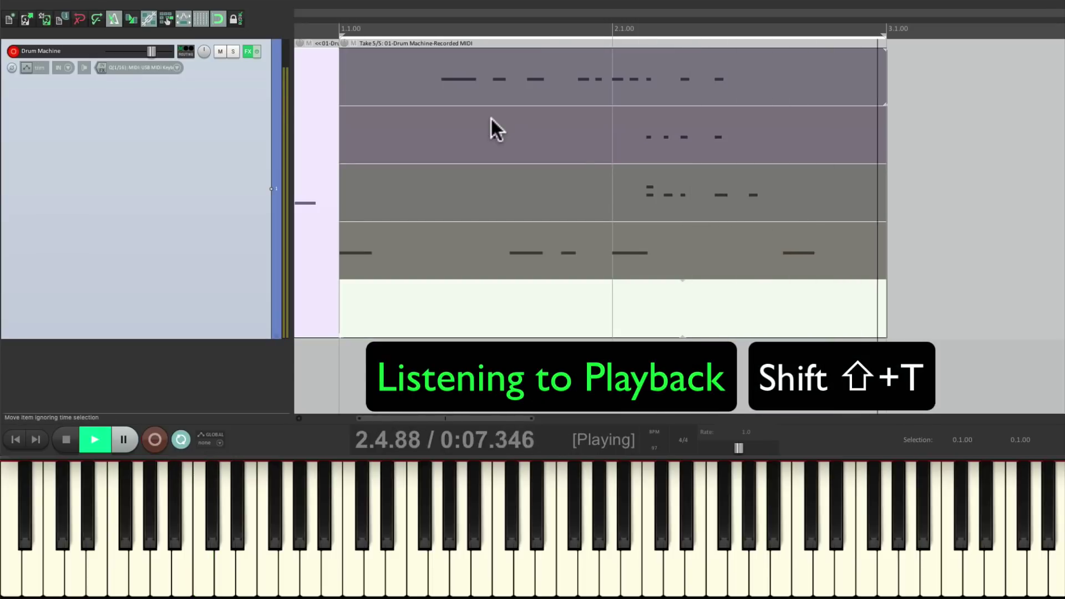
key("shift+t")
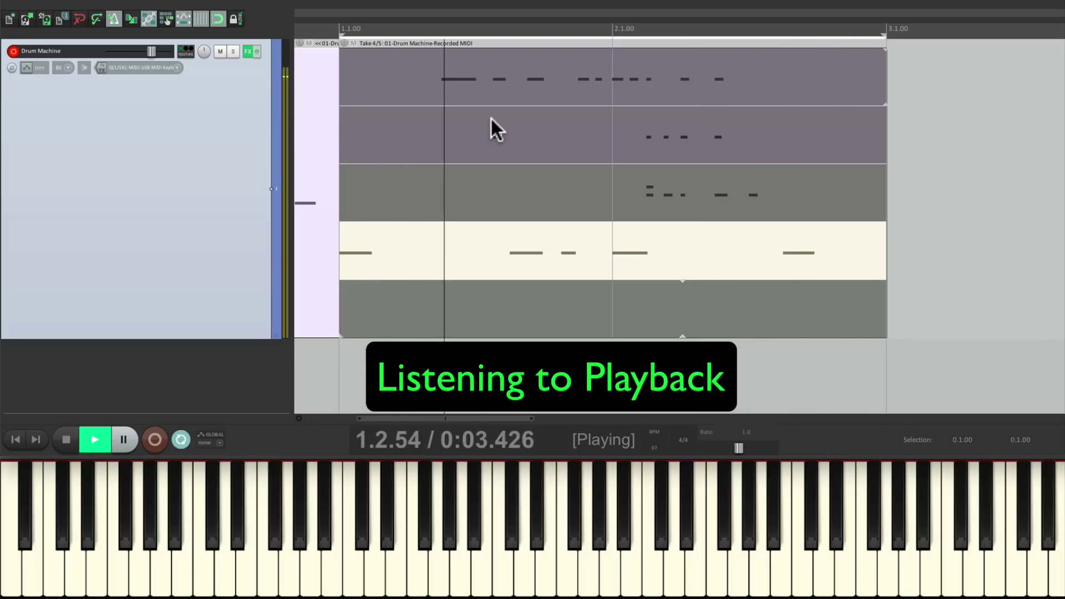
- Record the next drum part, switch it to take 3, and begin recording claps
key("ctrl+r")
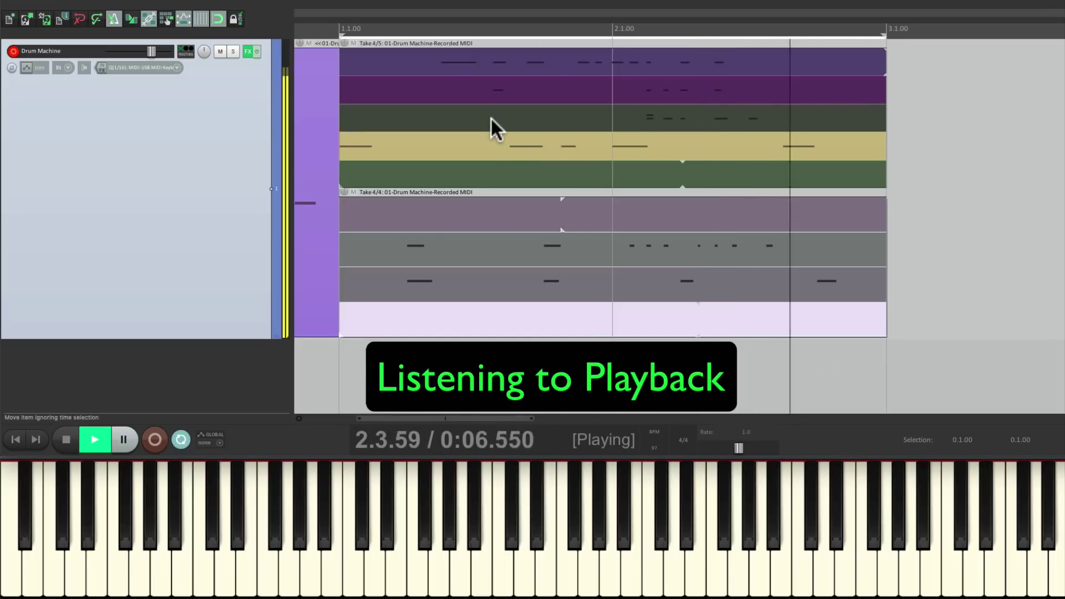
key("shift+t")
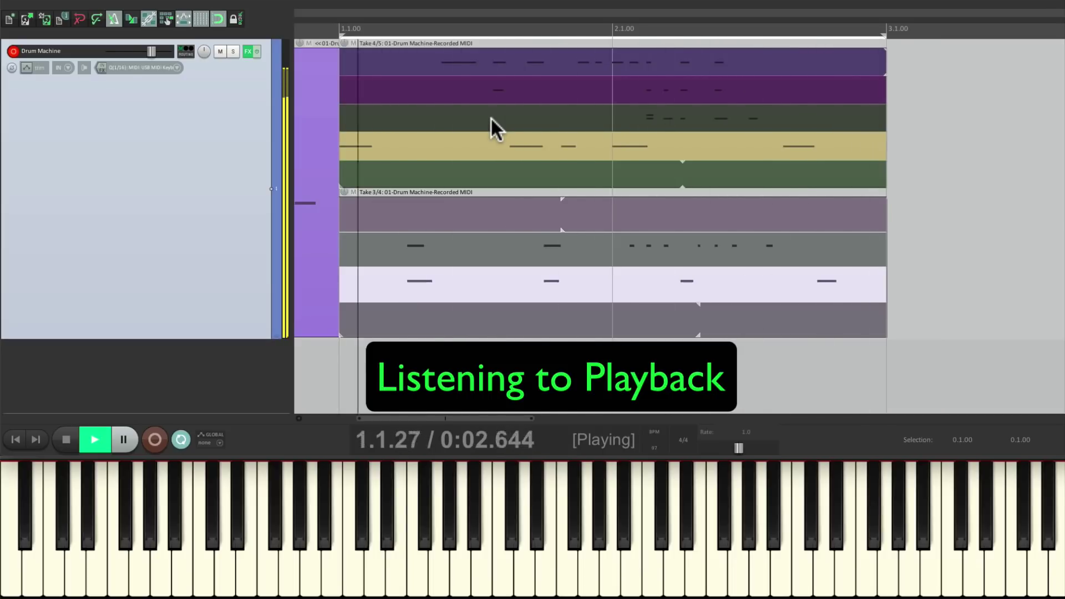
key("ctrl+r")
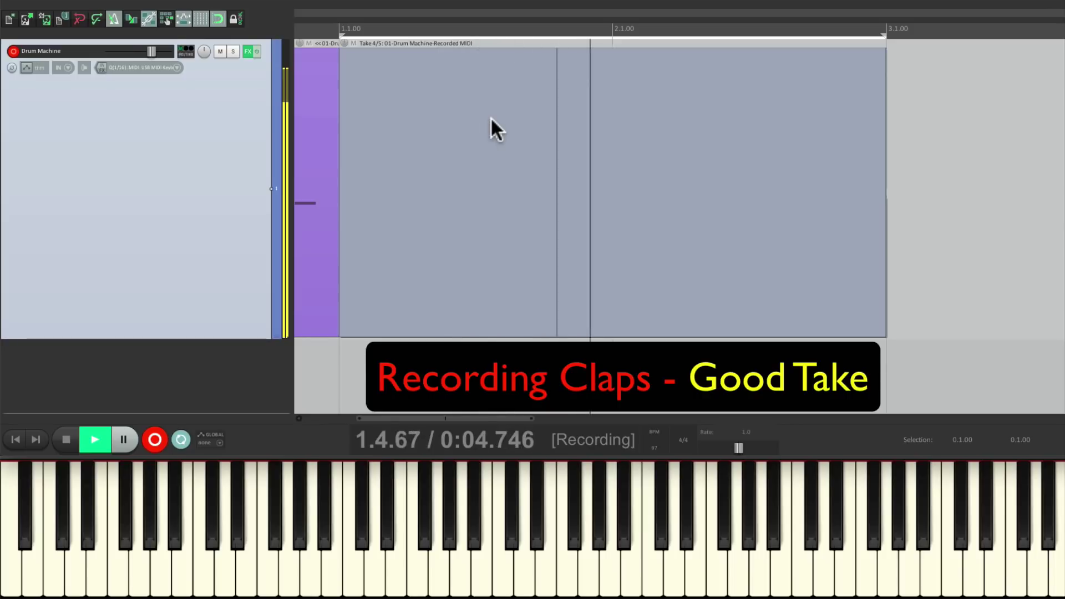
- Choose a different take for the claps item, then loop-record a hi-hat pass
key("ctrl+r")
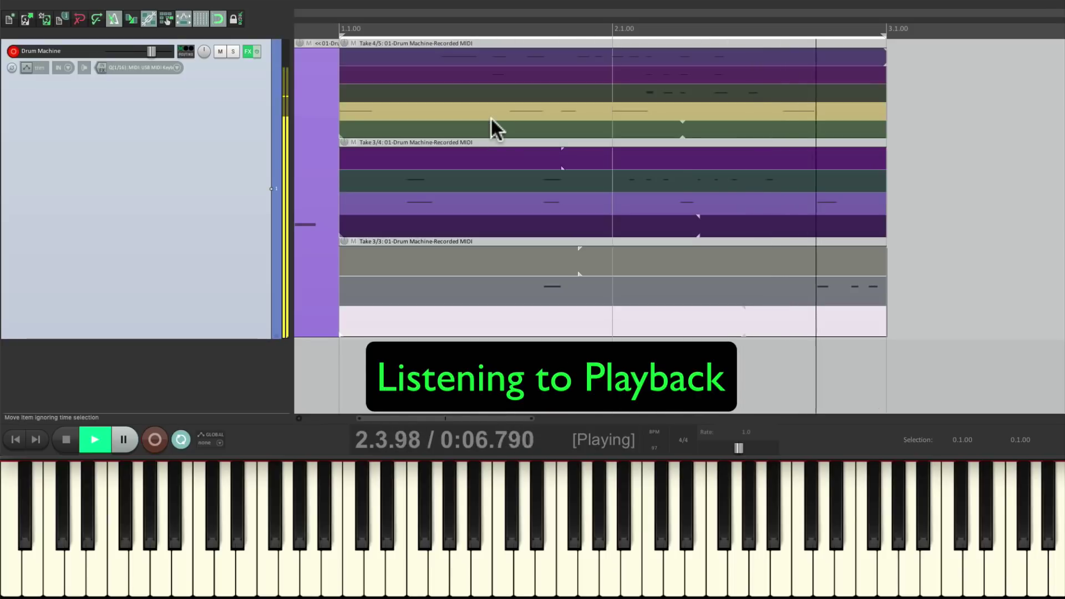
key("shift+t")
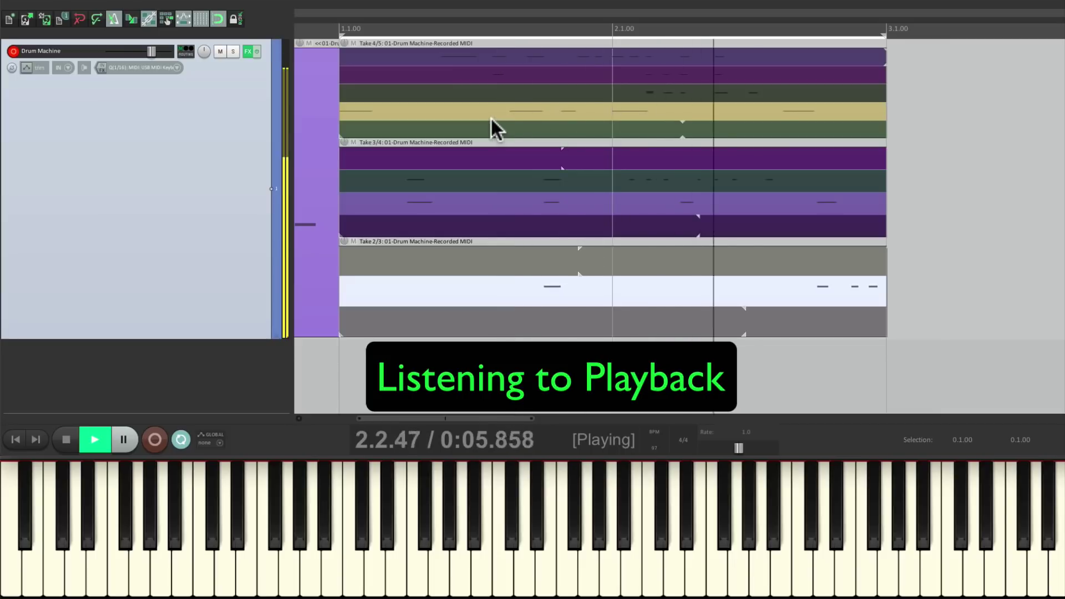
key("ctrl+r")
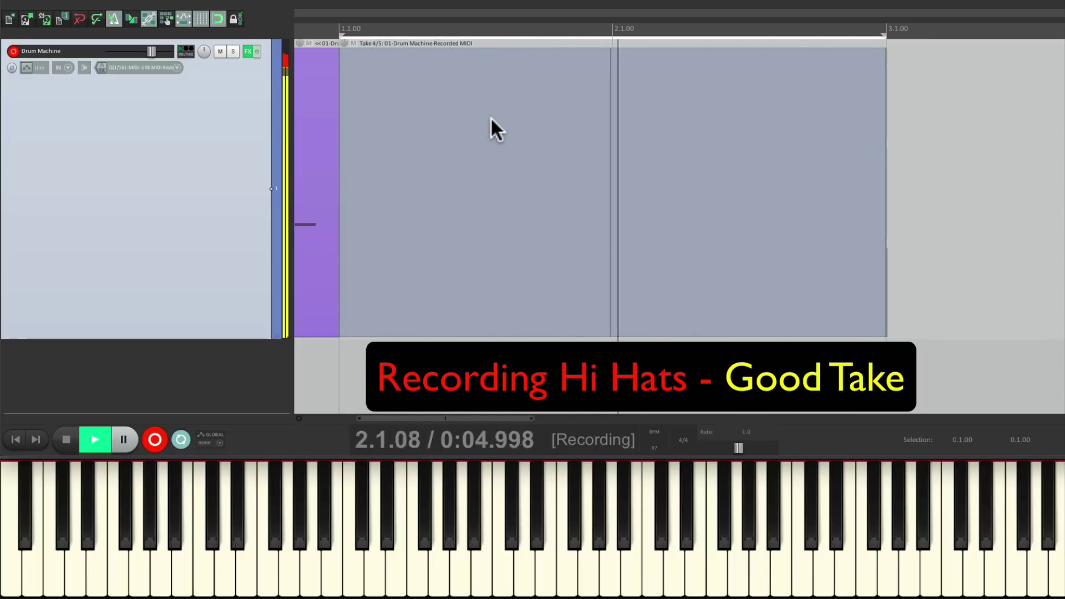
key("shift+t")
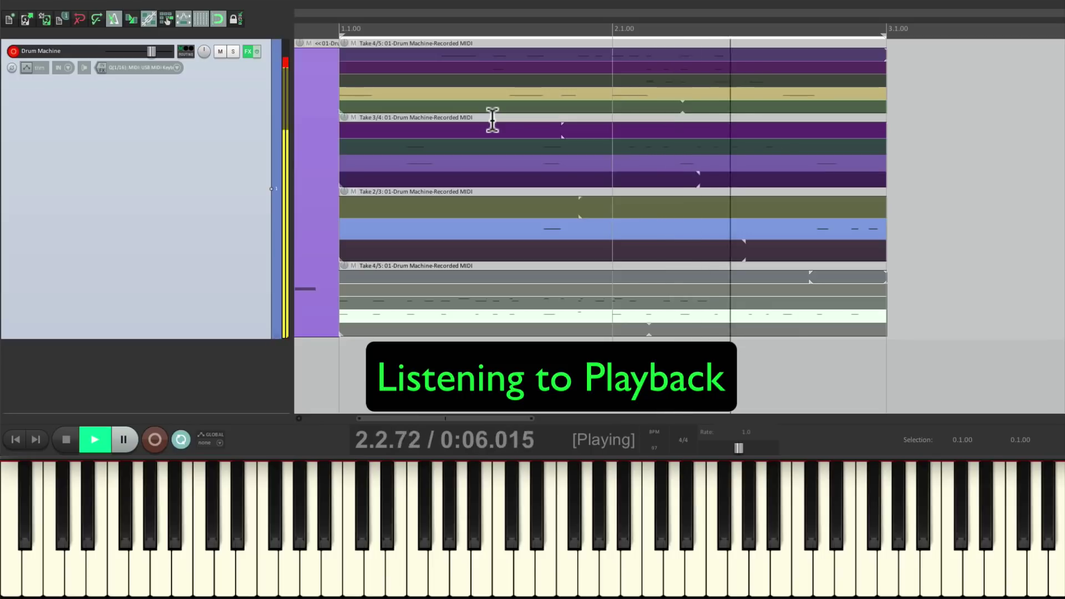
- Record the vocal-sample pass, switch it to its previous take, and stop playback
key("shift+t")
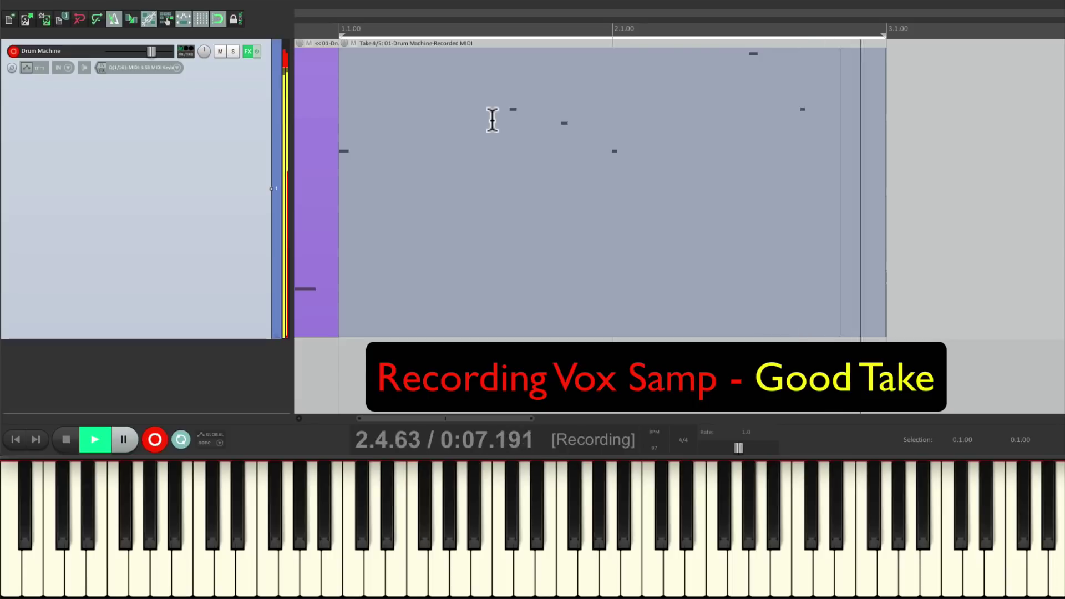
key("Return")
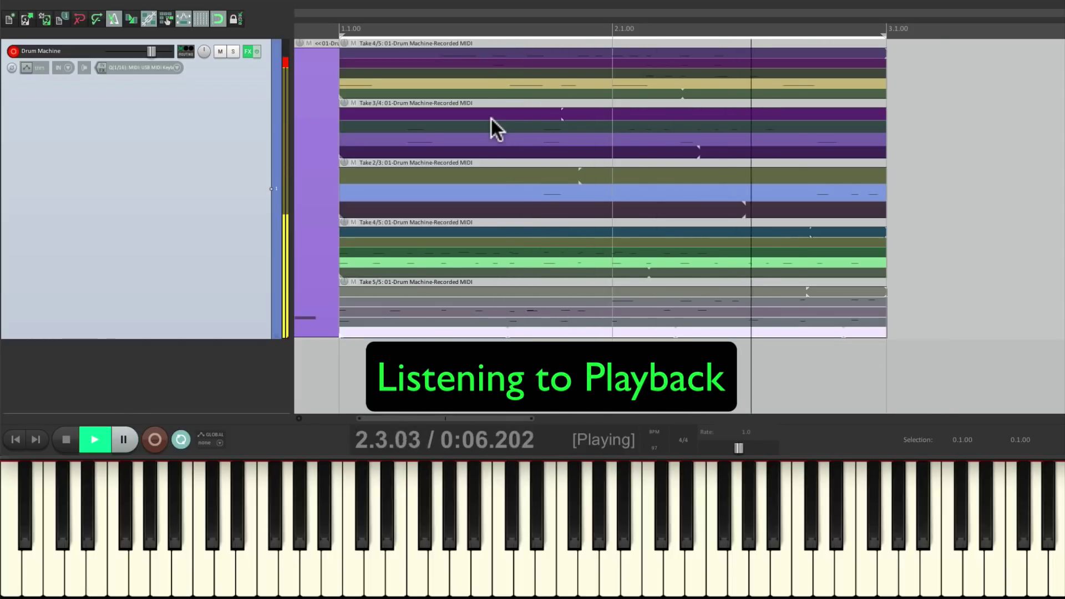
key("shift+t")
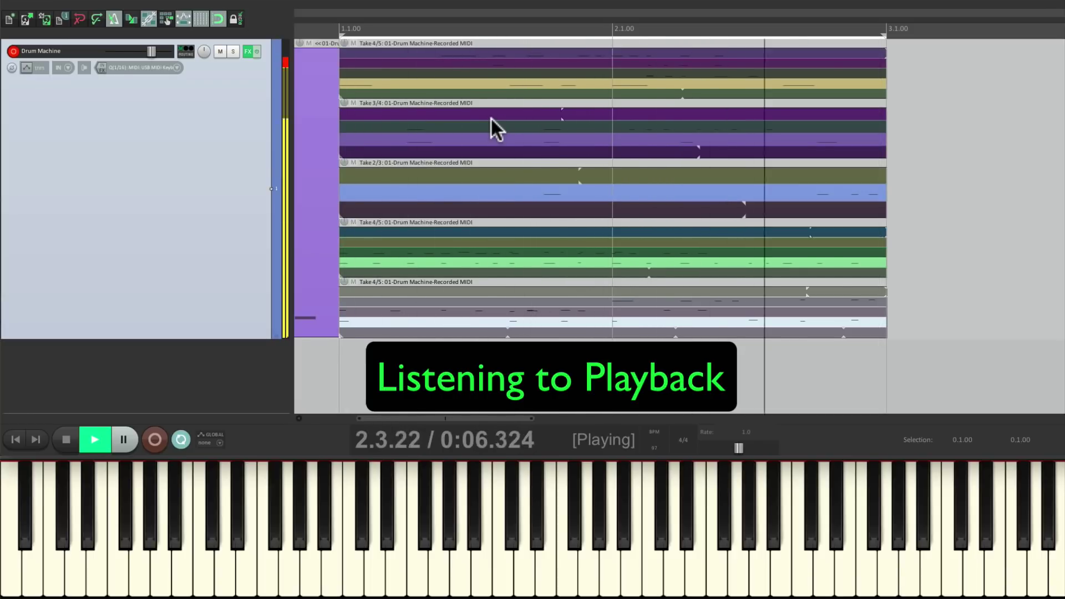
key("space")
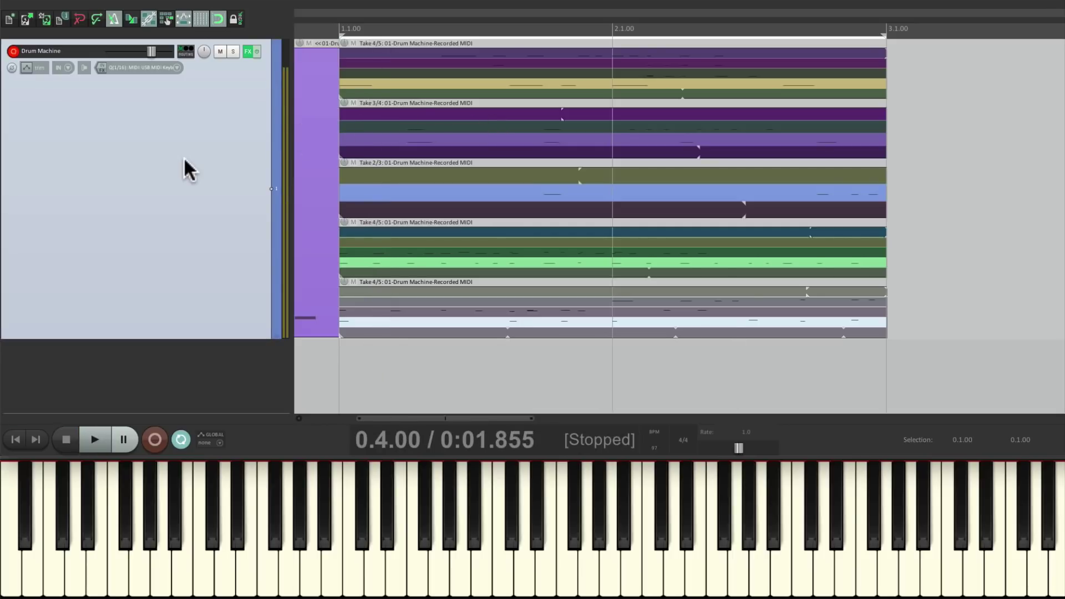
- Select all five drum items and hide take lanes so only their active takes remain
key("alt+shift+t")
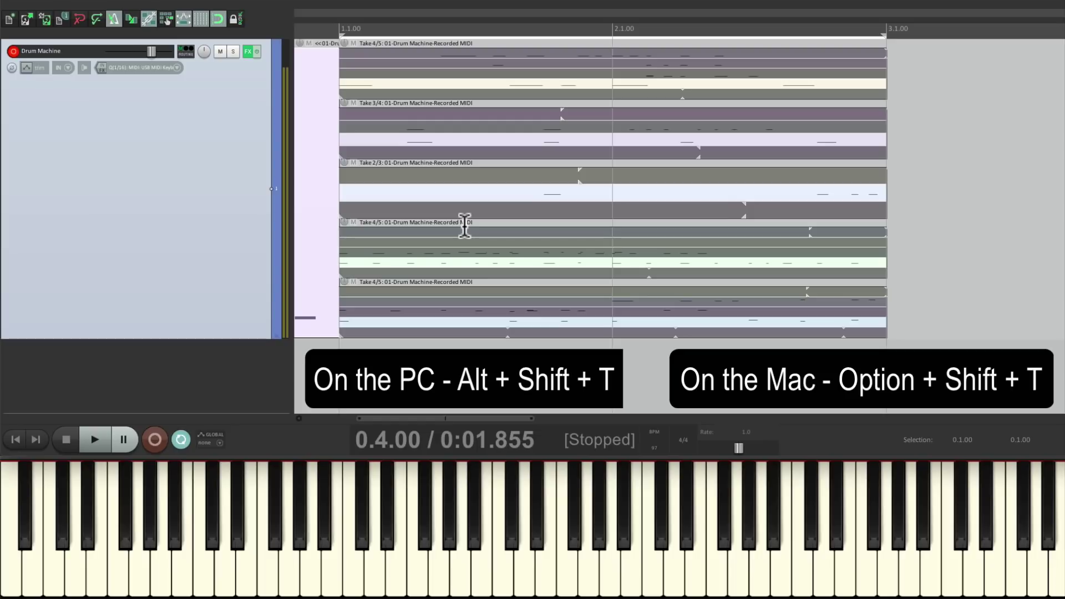
key("alt+shift+t")
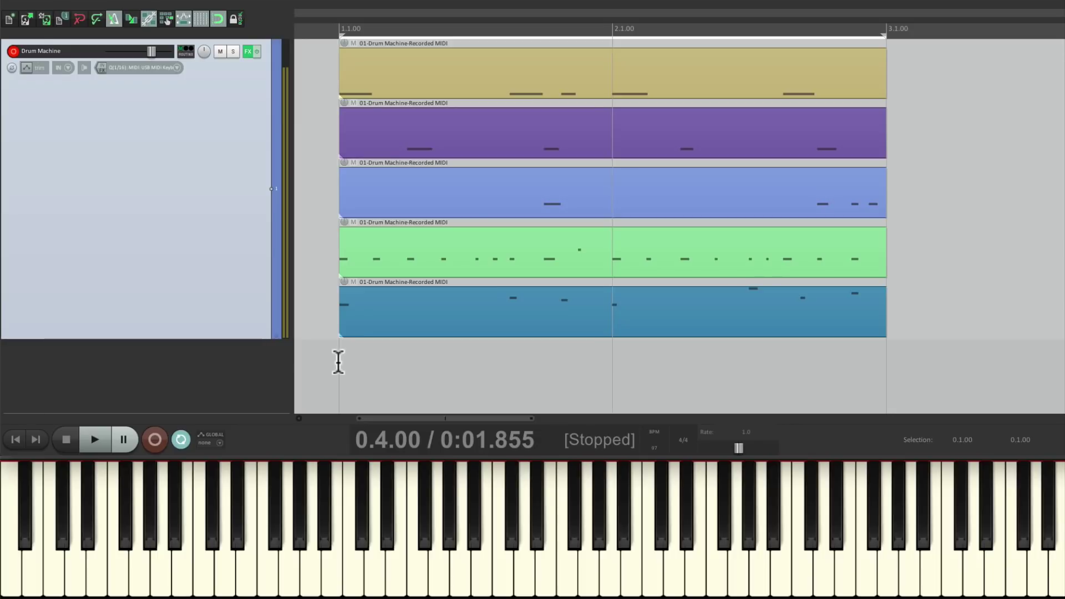
left_click(339, 362)
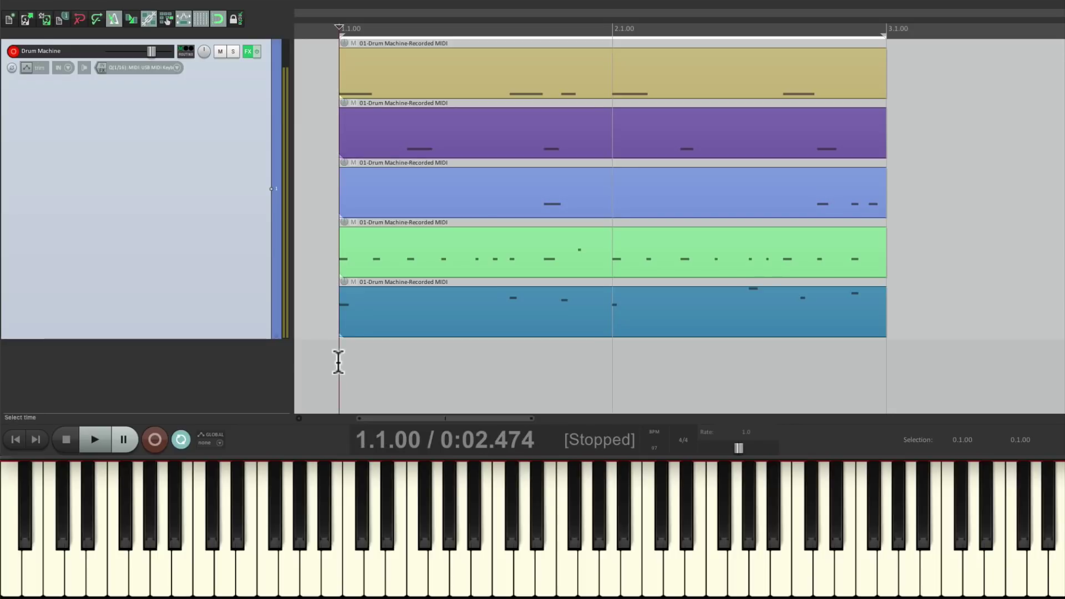
key("space")
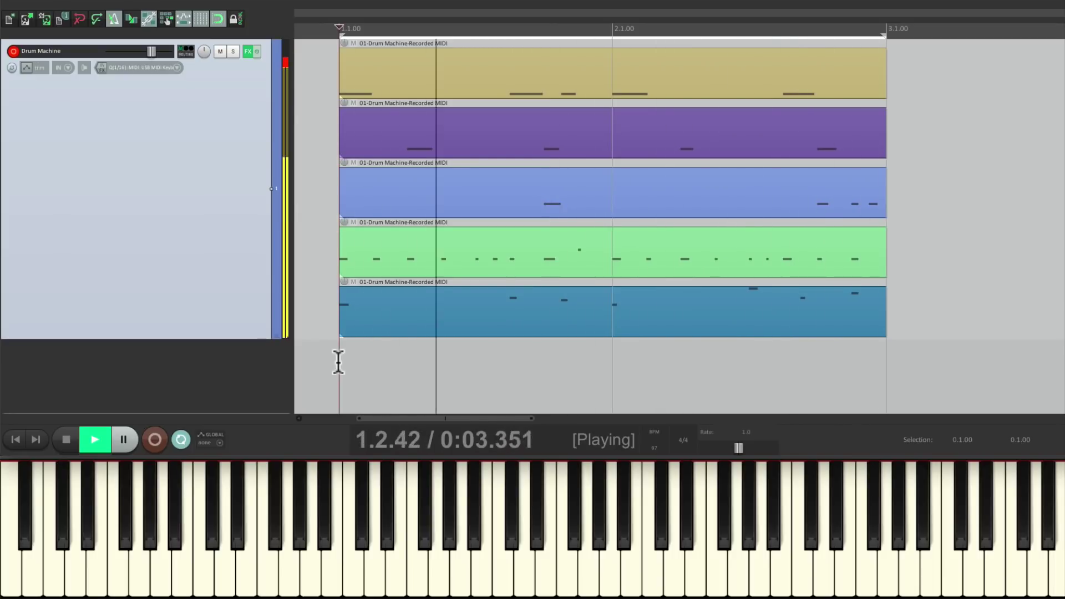
key("space")
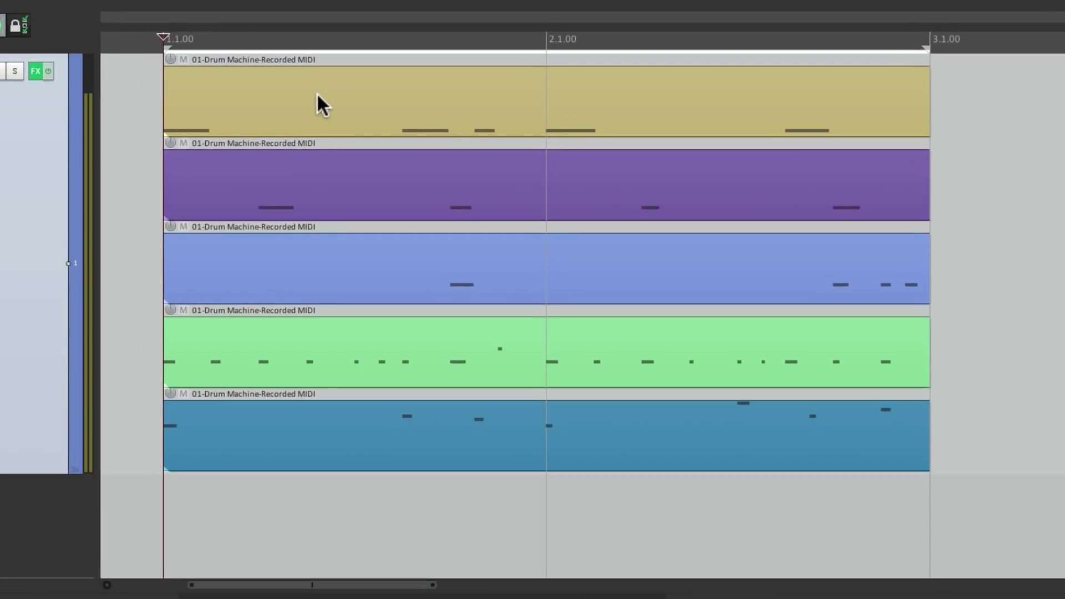
- Copy the five drum MIDI items and paste copies back to back starting at bar 3
left_click_drag(328, 87, 430, 435)
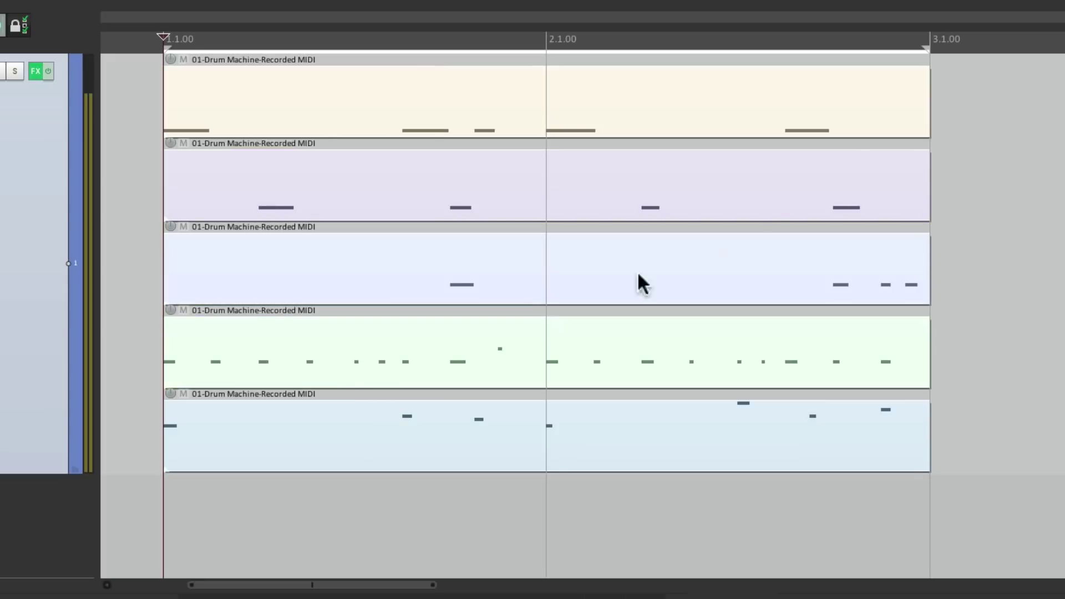
left_click(928, 34)
scroll(864, 43, "down", 5)
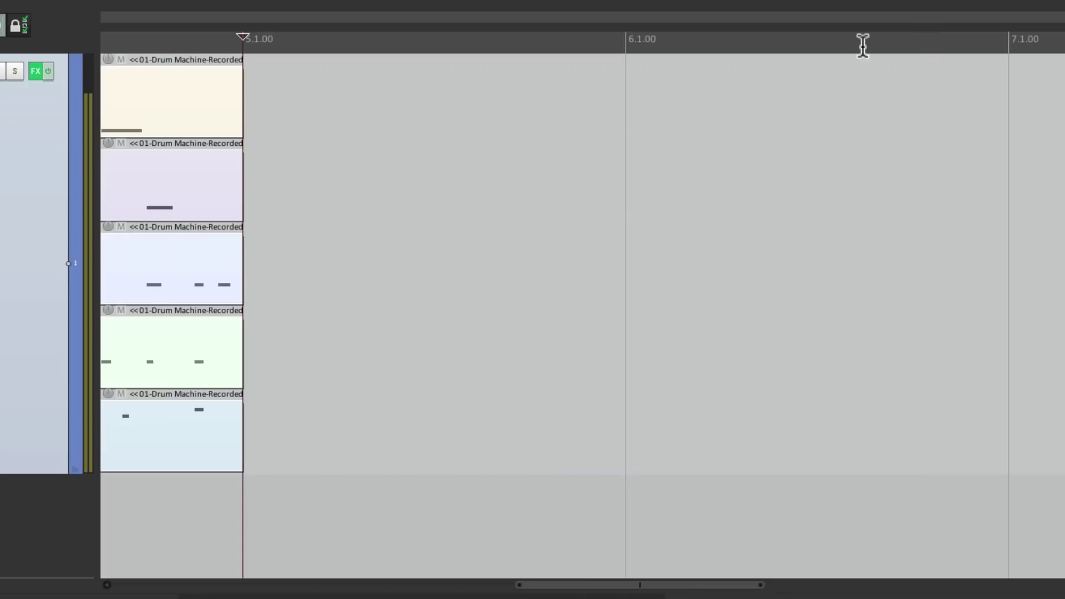
scroll(690, 147, "up", 3)
key("ctrl+v")
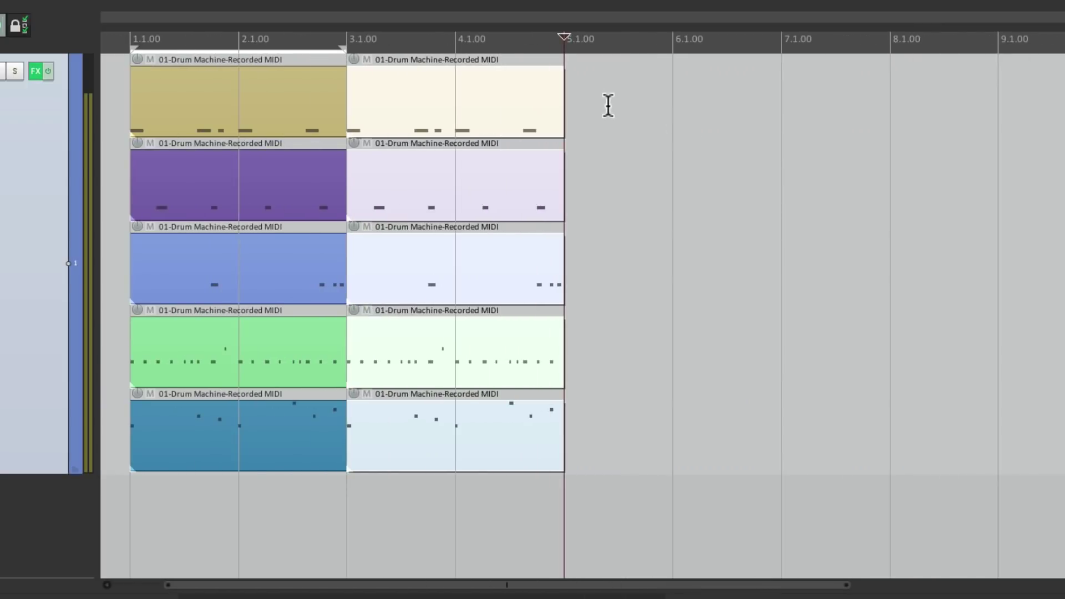
key("ctrl+v")
key("ctrl+v")
key("ctrl+v")
key("ctrl+v")
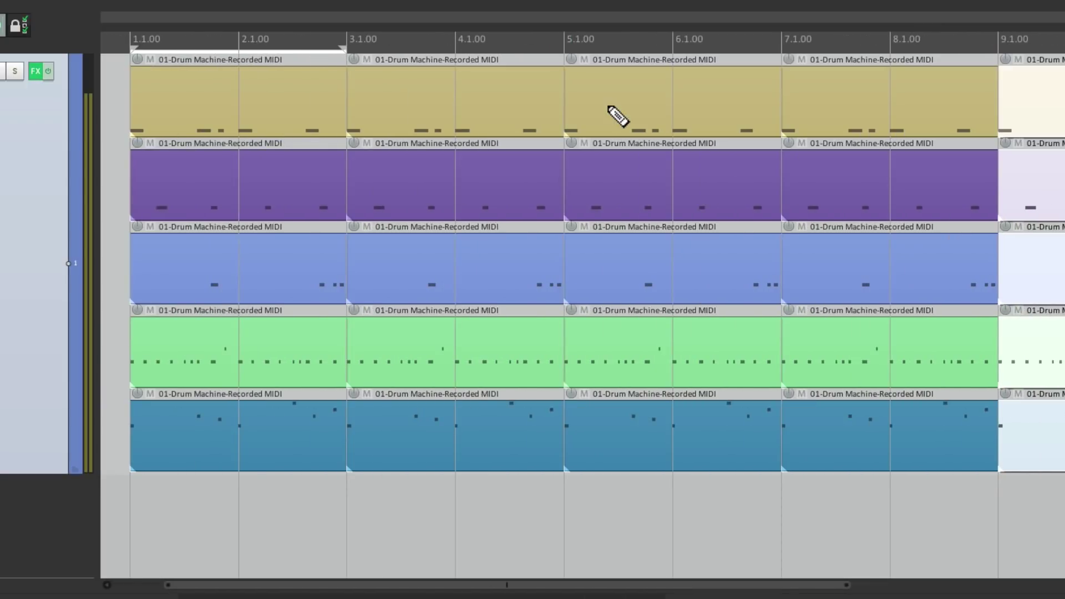
scroll(325, 113, "down", 4)
scroll(325, 111, "up", 6)
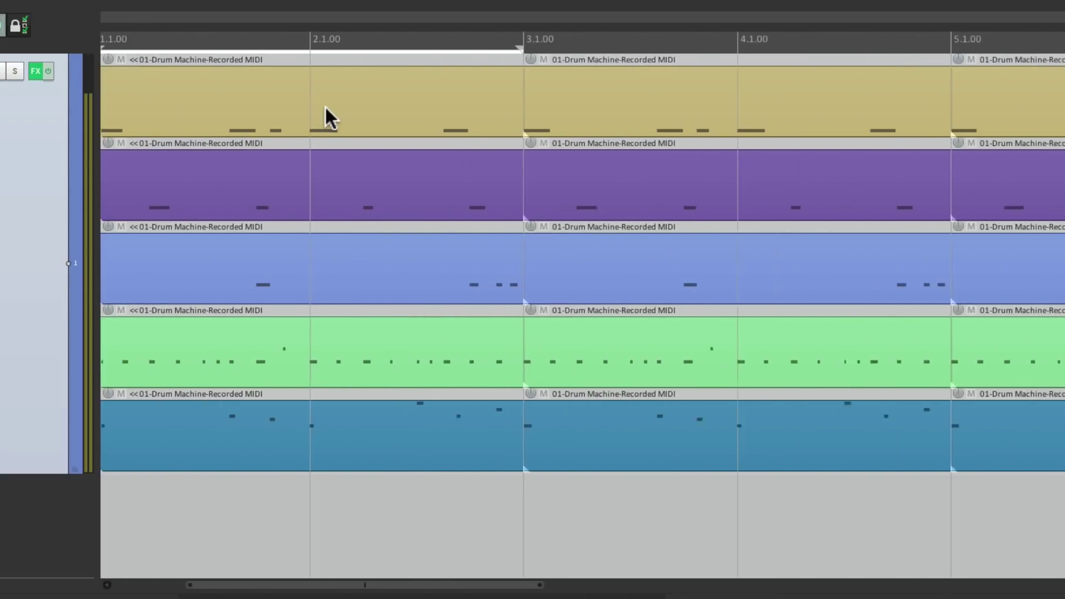
- Mute all drum items, unmute the top and bottom lanes in bars 1–2, and start playback
key("Escape")
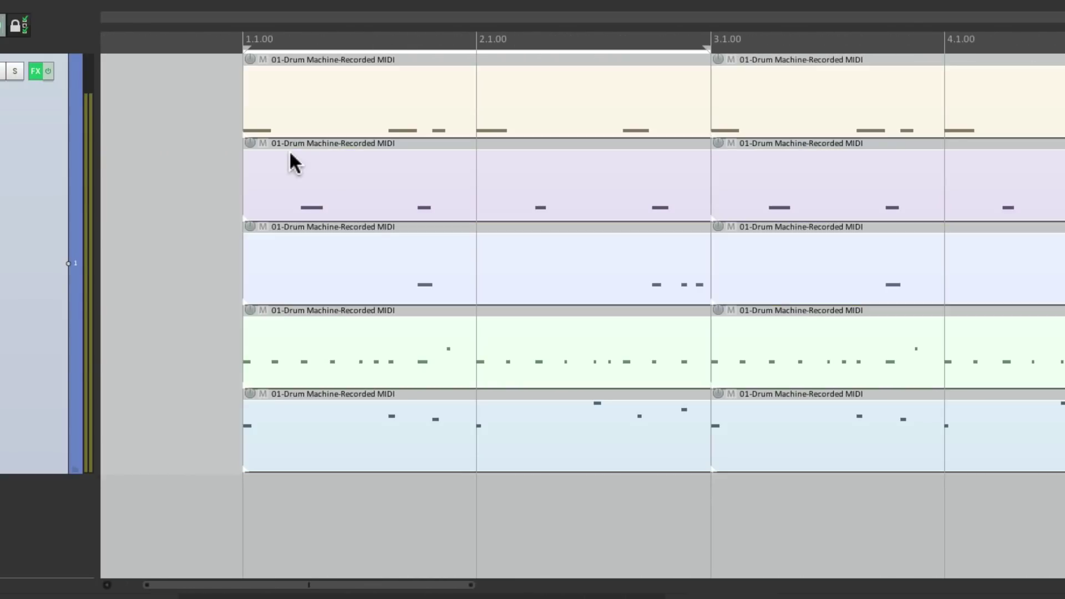
key("ctrl+a")
left_click(202, 114)
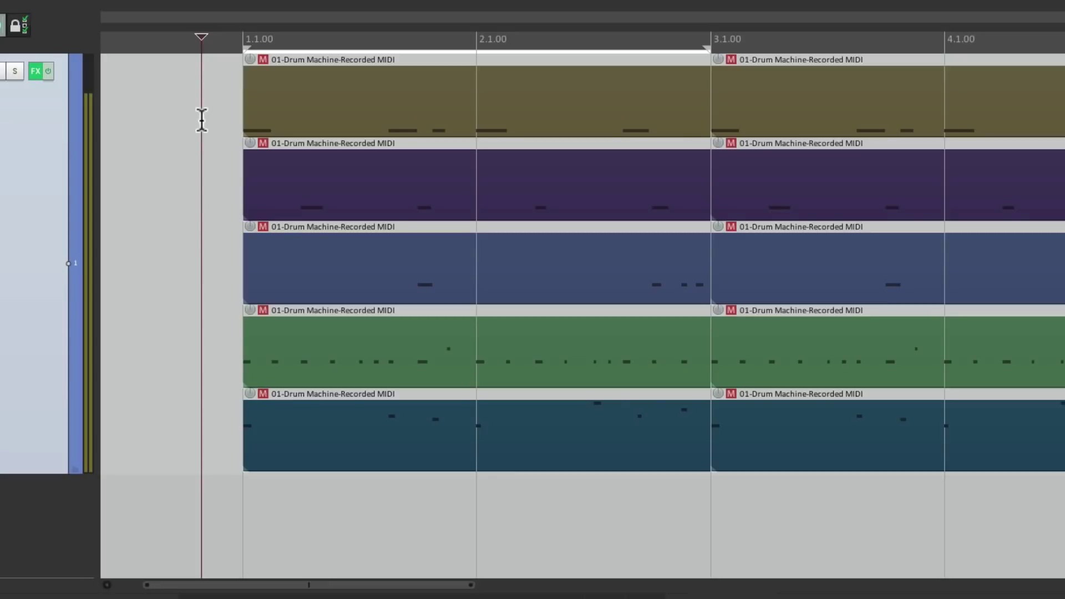
left_click(263, 60)
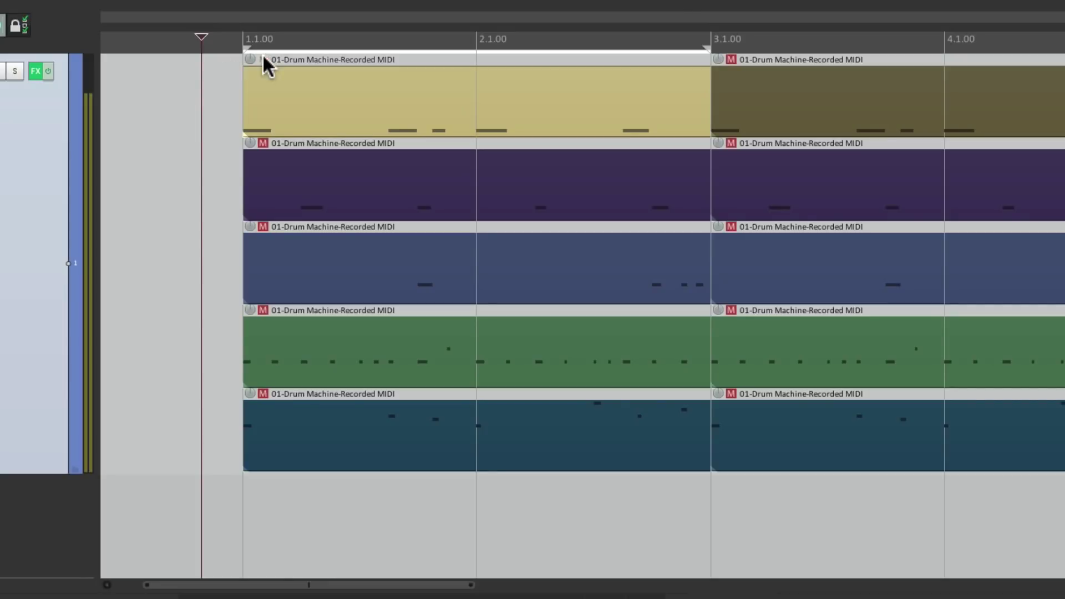
left_click(263, 394)
scroll(265, 388, "down", 3)
key("space")
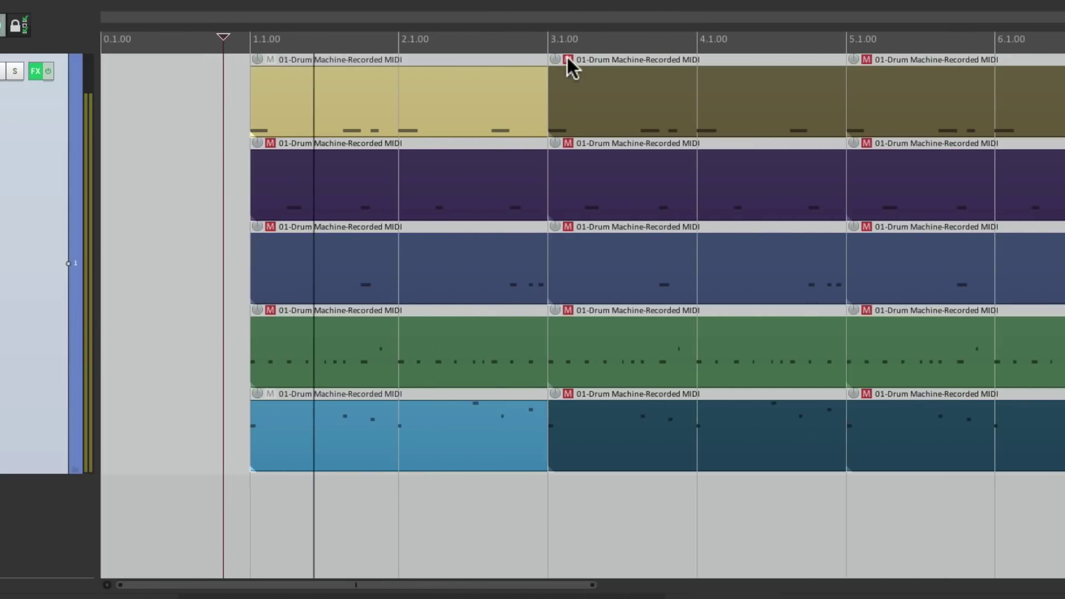
- Unmute the top, fourth and bottom lanes in bars 3–4 and all five at bar 5, then stop
left_click(568, 60)
left_click(568, 310)
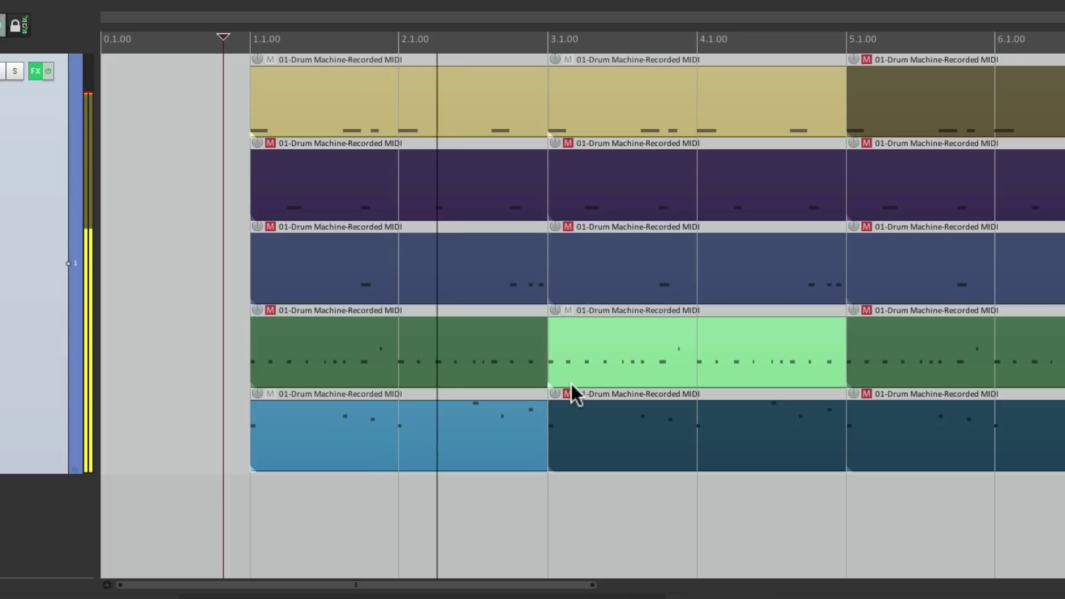
left_click(568, 394)
scroll(560, 344, "right", 3)
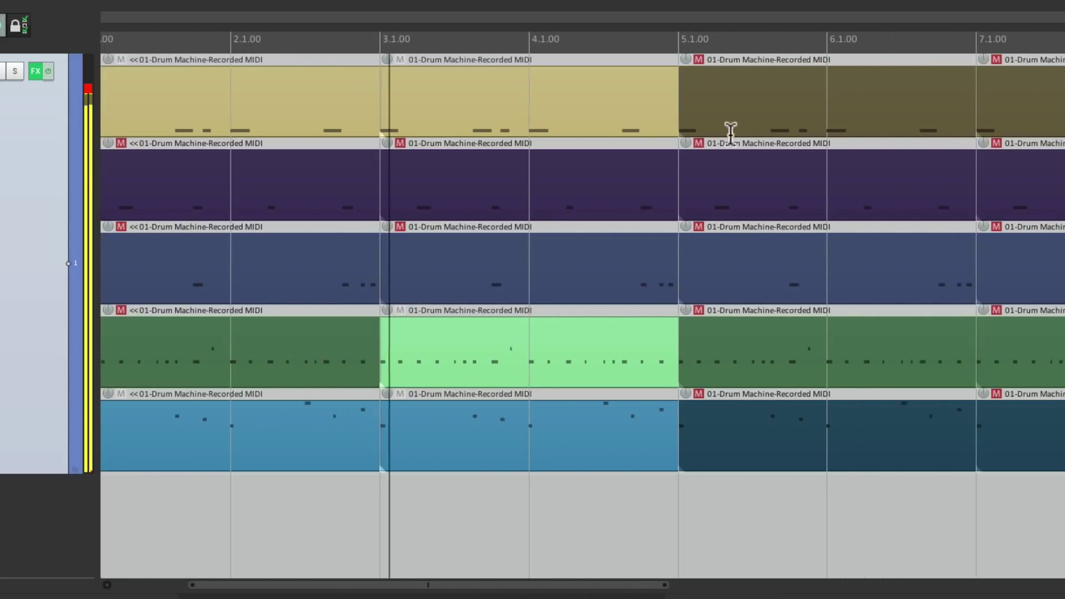
left_click_drag(737, 105, 861, 466)
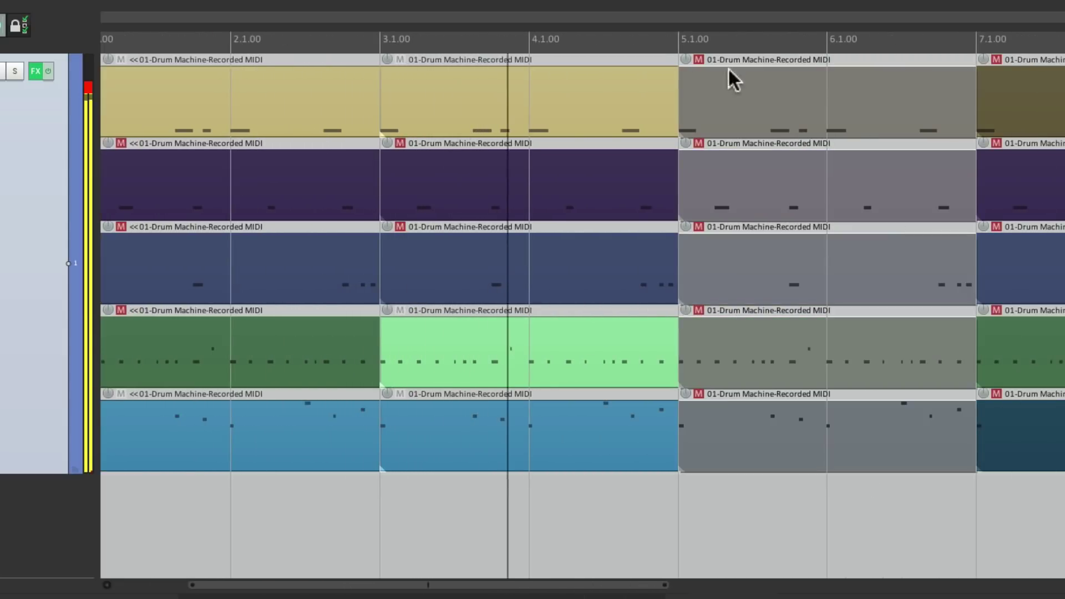
left_click(699, 59)
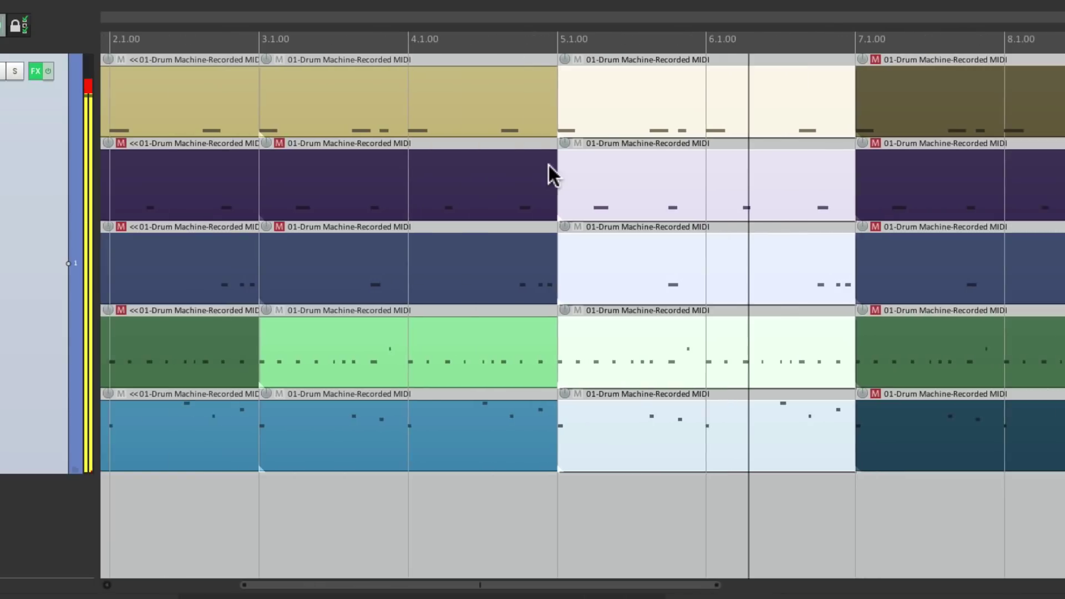
key("space")
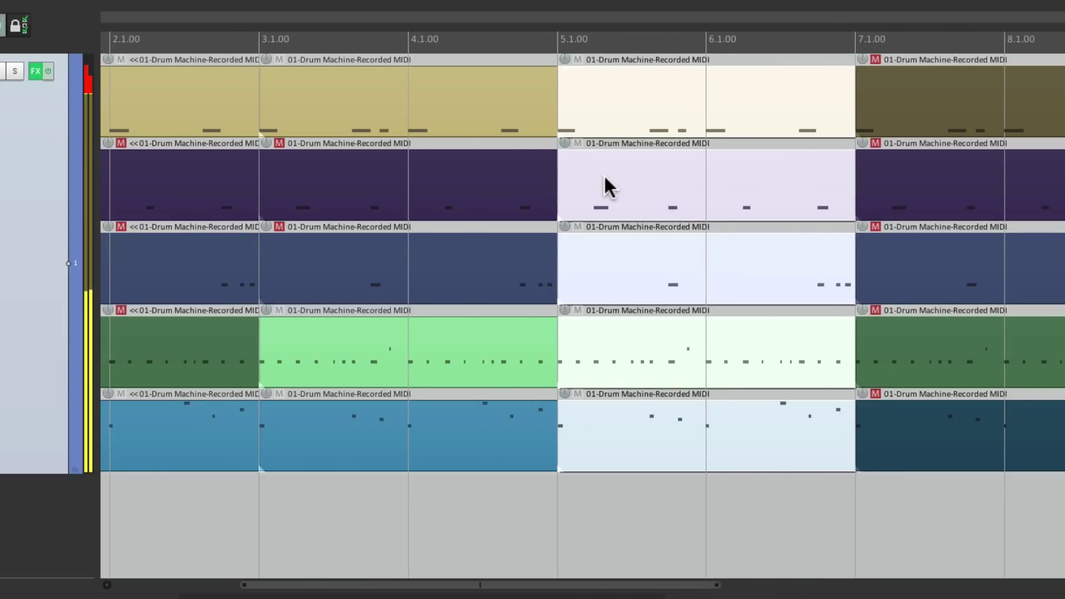